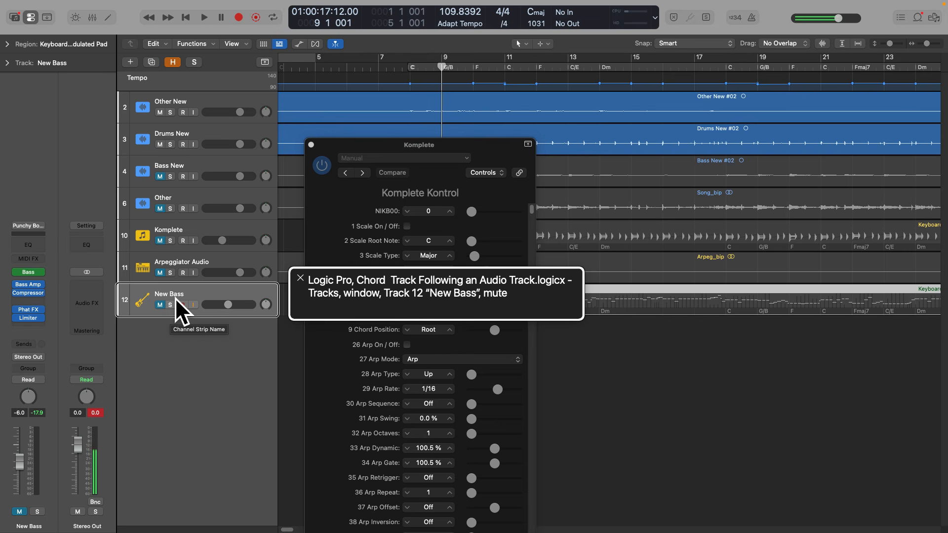
Go through the Other New, Drums New and Bass New tracks and audition the current mix from bar 9
click(176, 106)
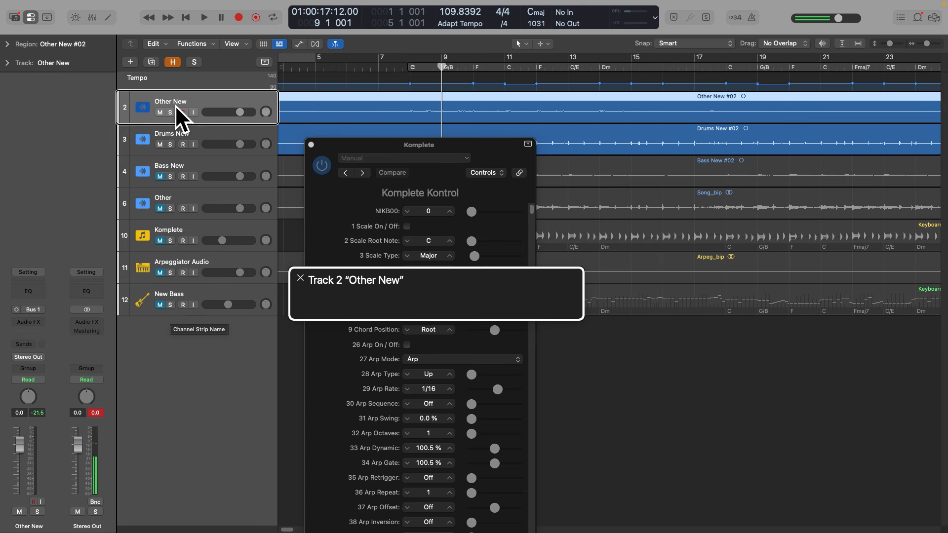
click(176, 138)
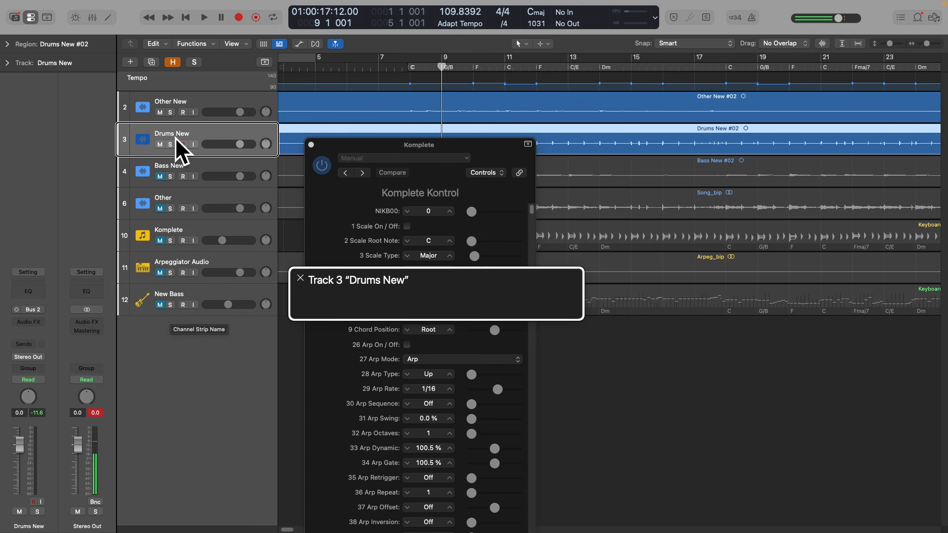
click(176, 170)
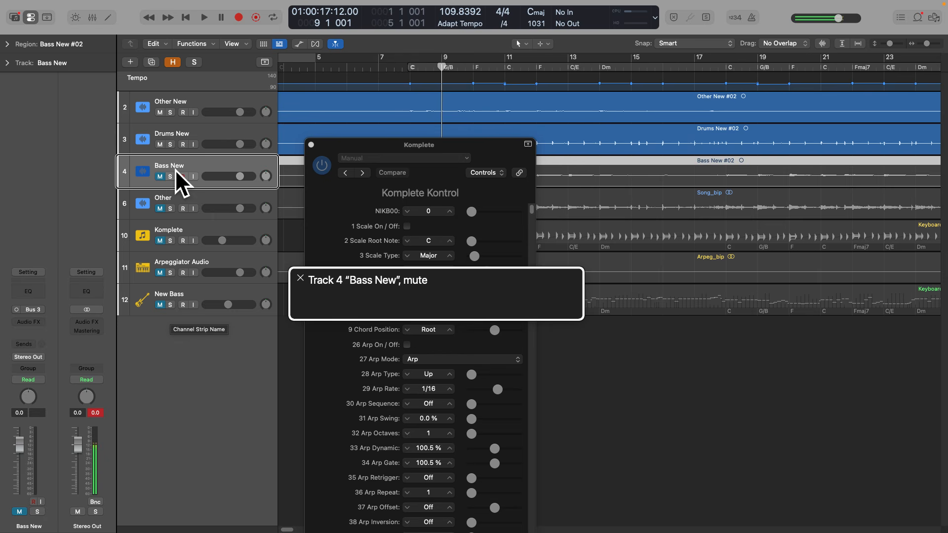
key(space)
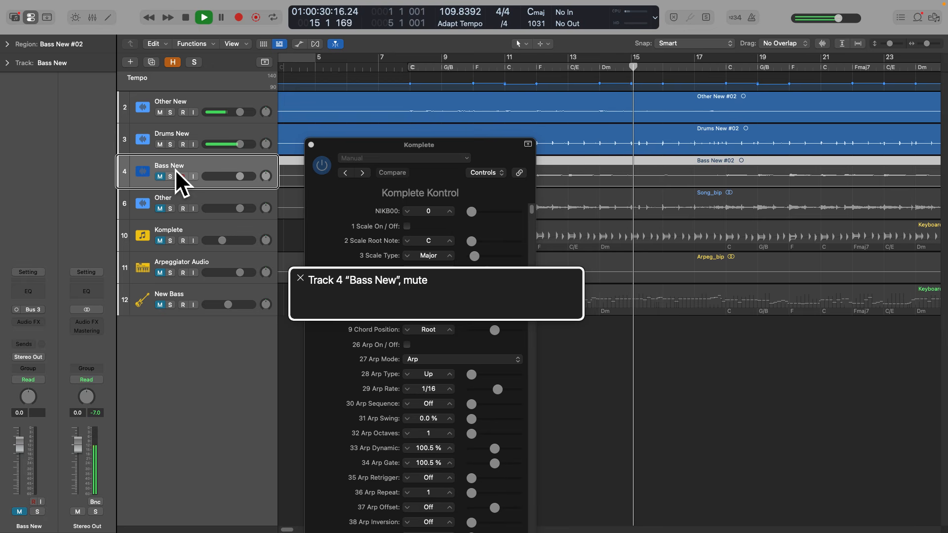
key(space)
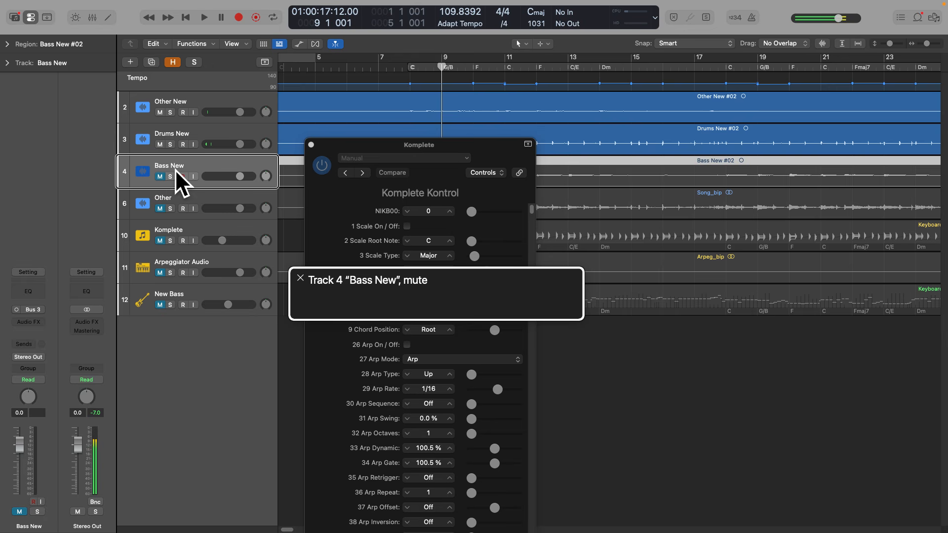
Unmute the New Bass track and start playback from bar 9
click(176, 298)
click(175, 265)
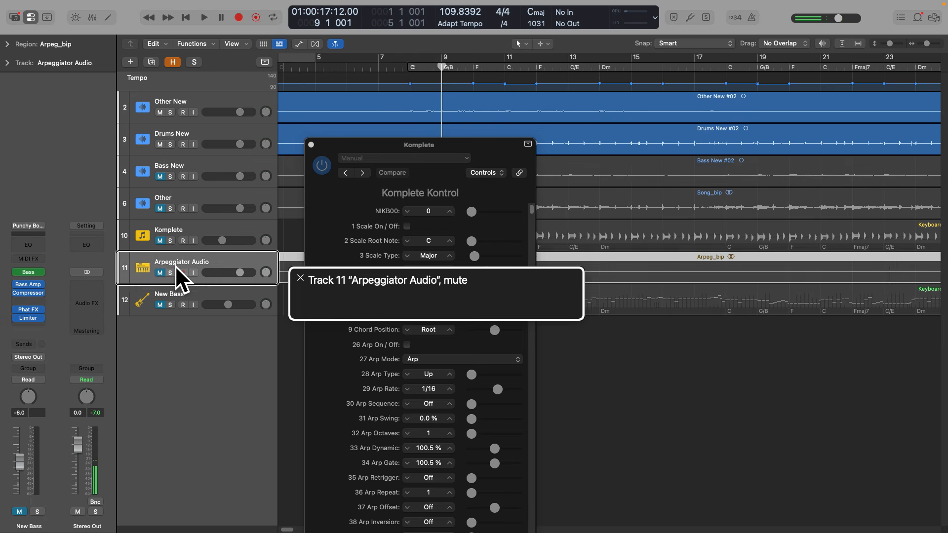
click(175, 234)
click(176, 266)
click(175, 298)
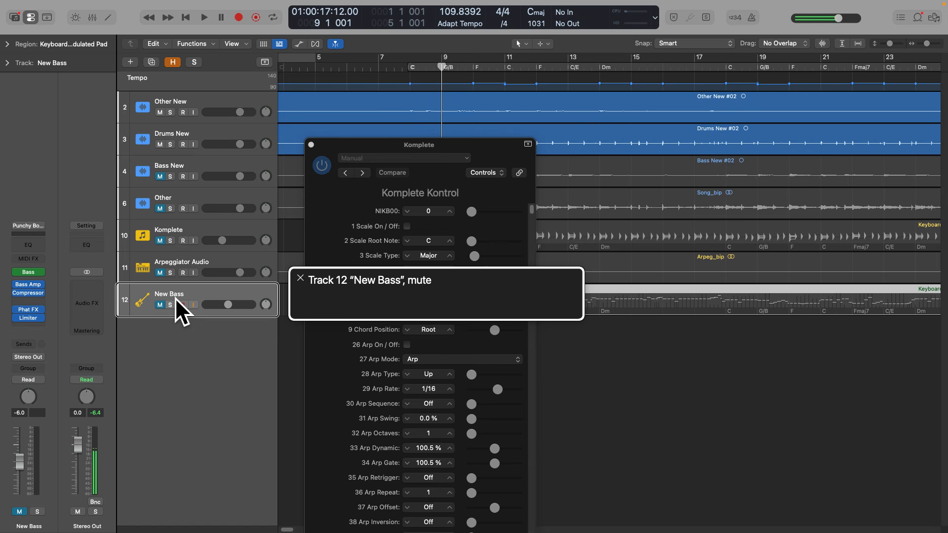
key(ctrl+m)
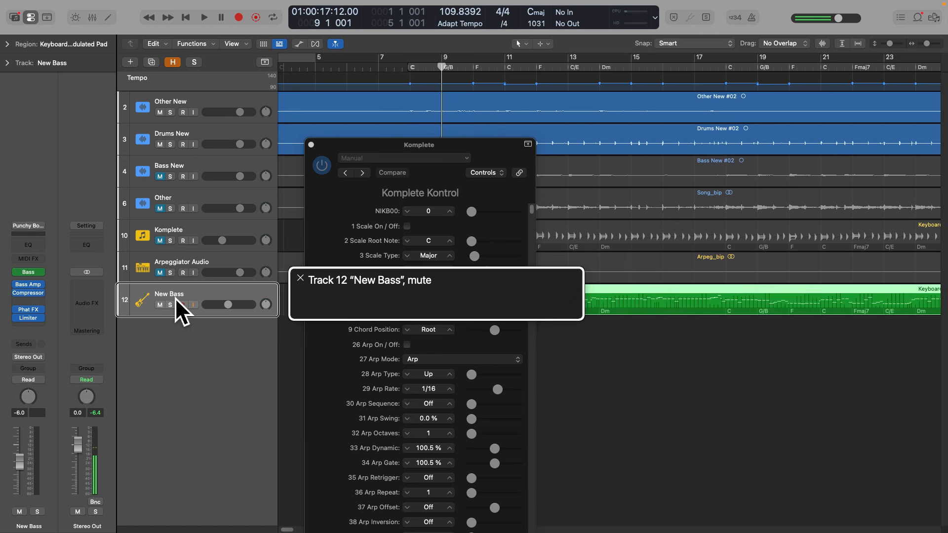
key(space)
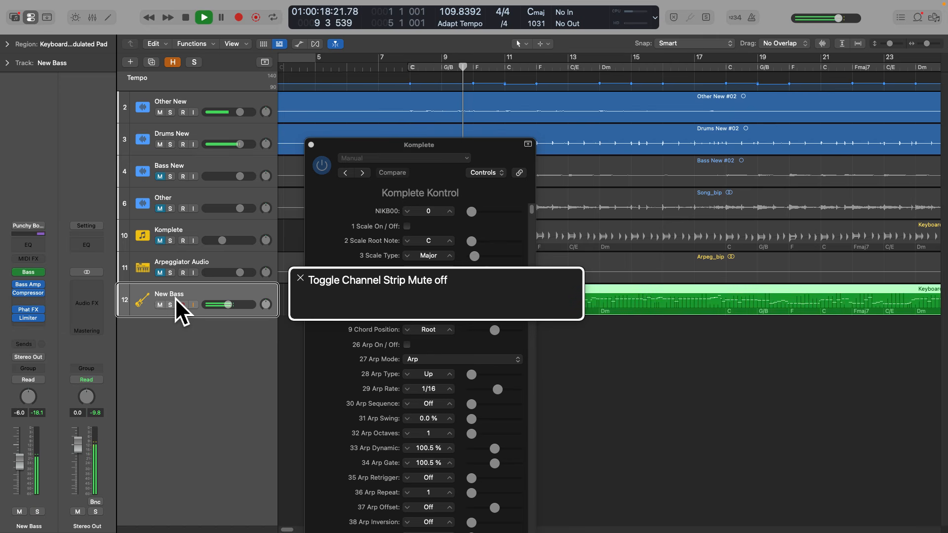
Unmute the Arpeggiator Audio track and the Komplete track while the song plays
click(175, 266)
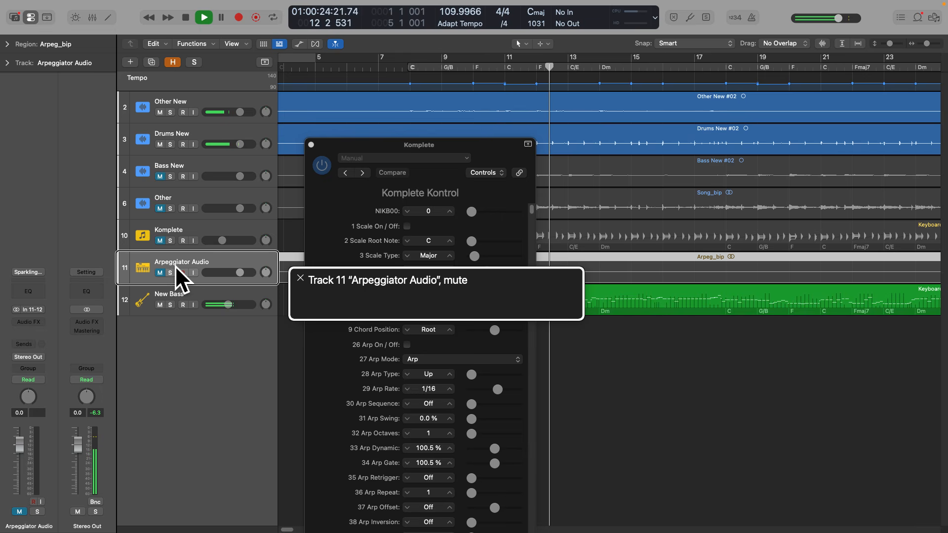
key(ctrl+m)
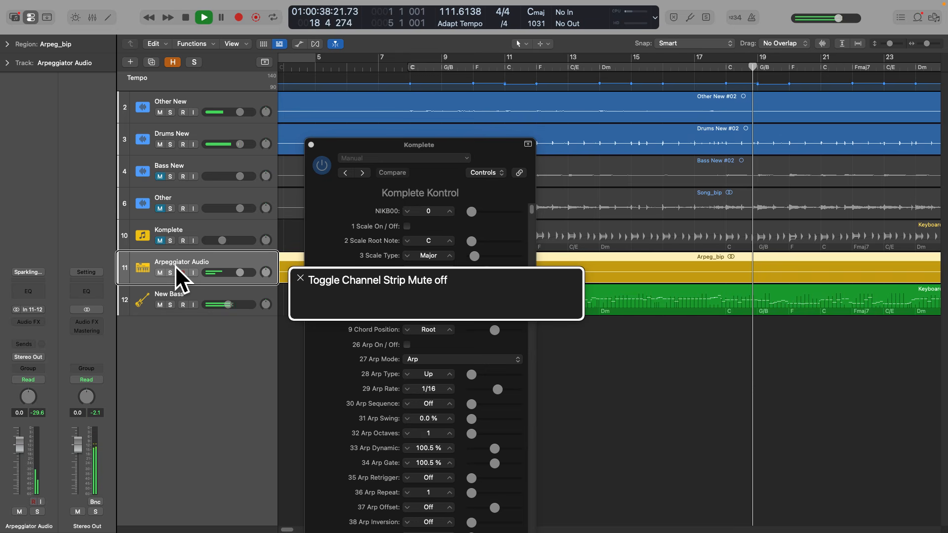
click(176, 234)
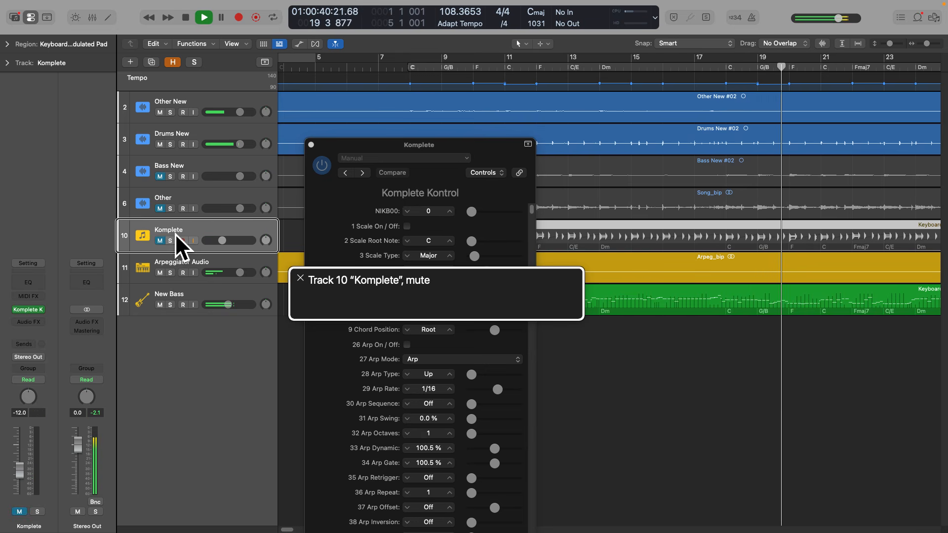
key(ctrl+m)
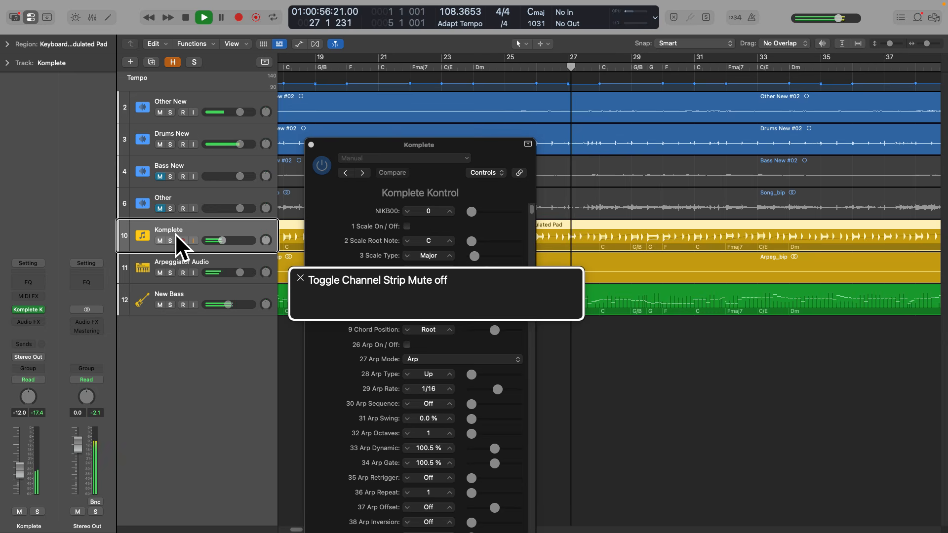
Mute the Komplete and Arpeggiator Audio tracks and stop playback
key(ctrl+m)
click(174, 266)
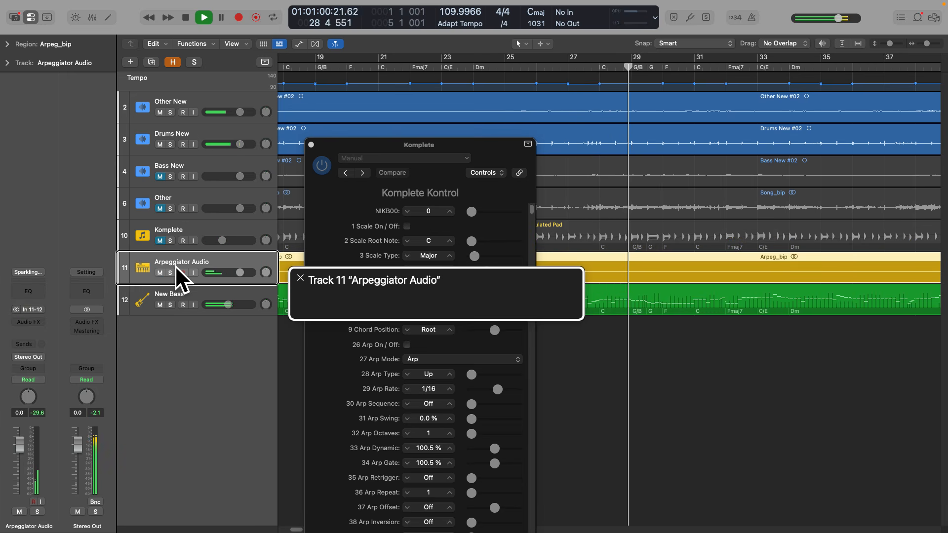
key(ctrl+m)
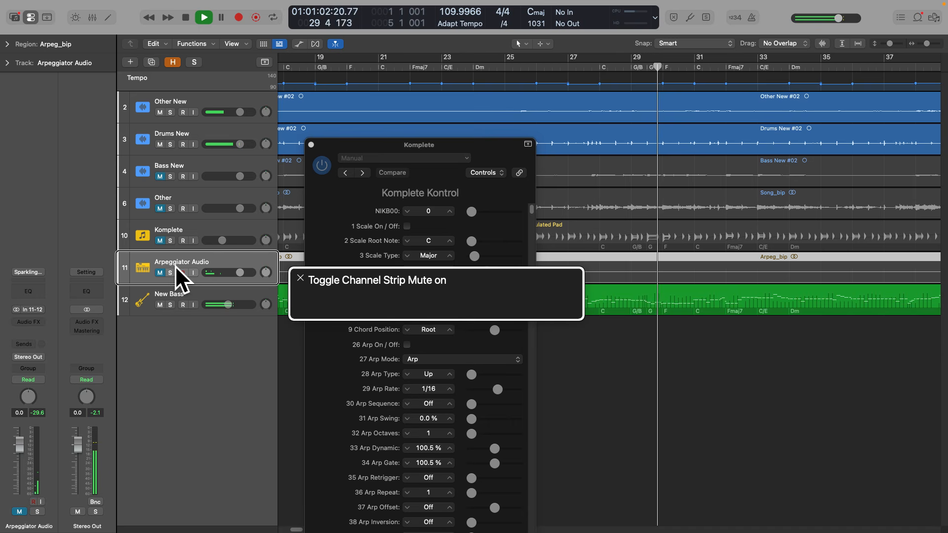
key(space)
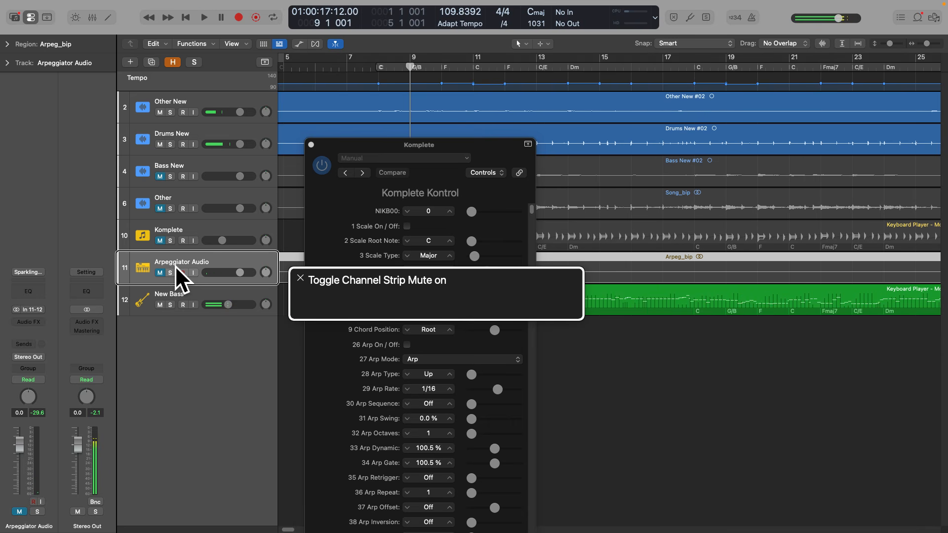
Play the song from the beginning with the metronome on, jump ahead to around bar 10, and stop
key(Return)
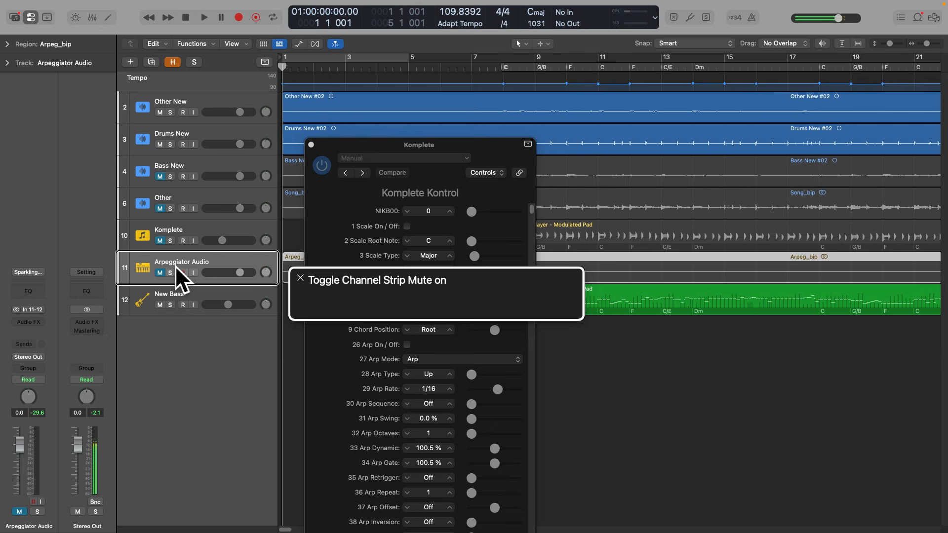
key(k)
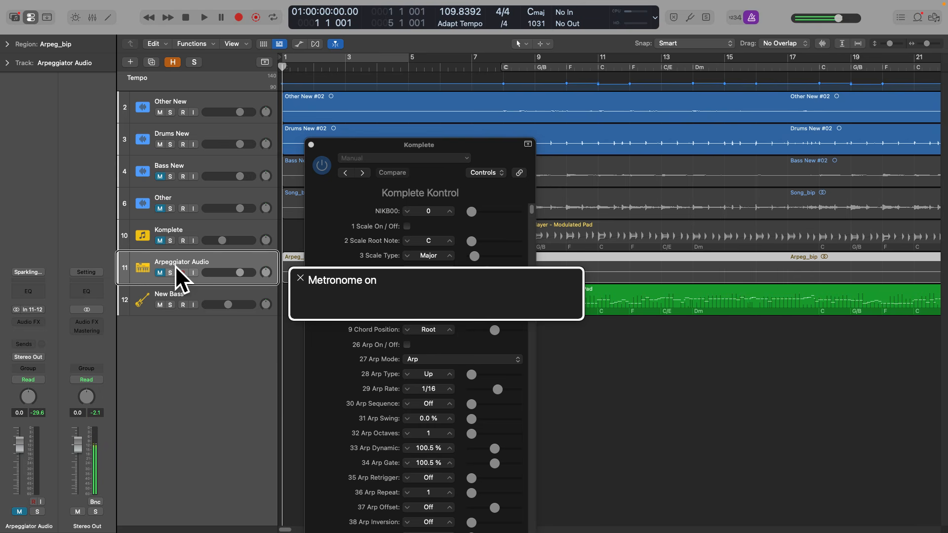
key(space)
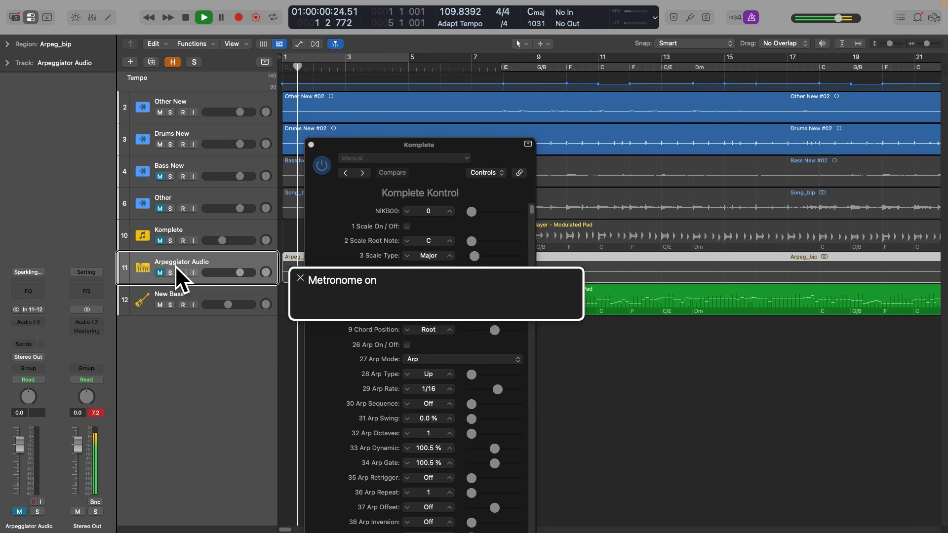
key(shift+period)
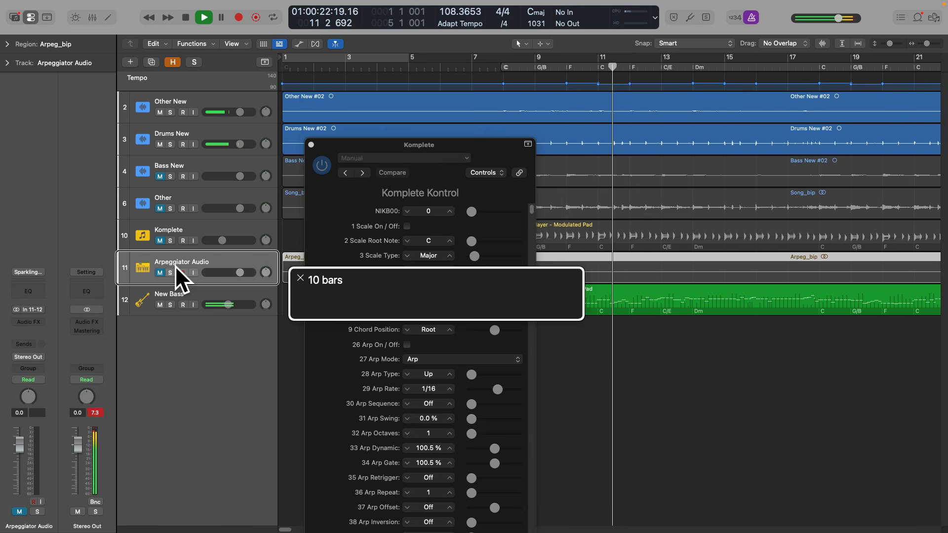
key(space)
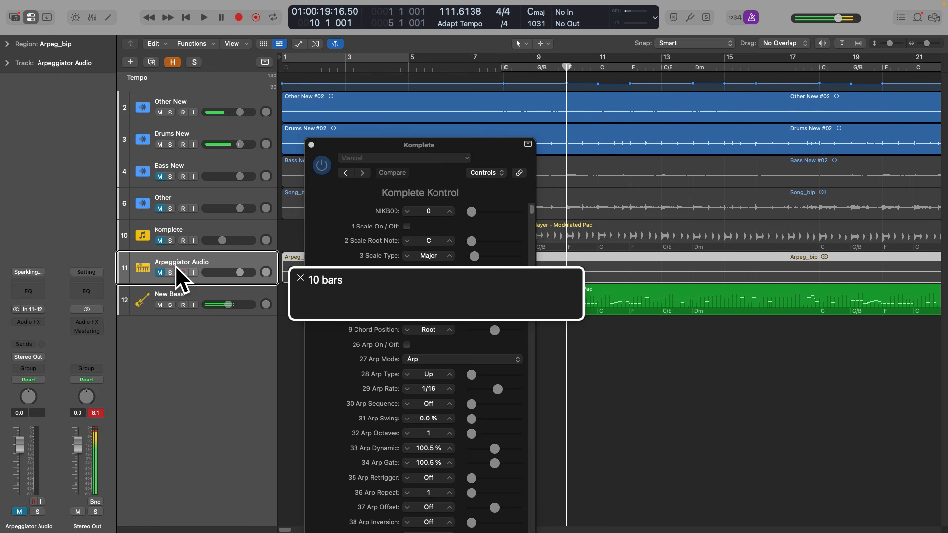
Turn the metronome off and audition the mix from bar 10
key(k)
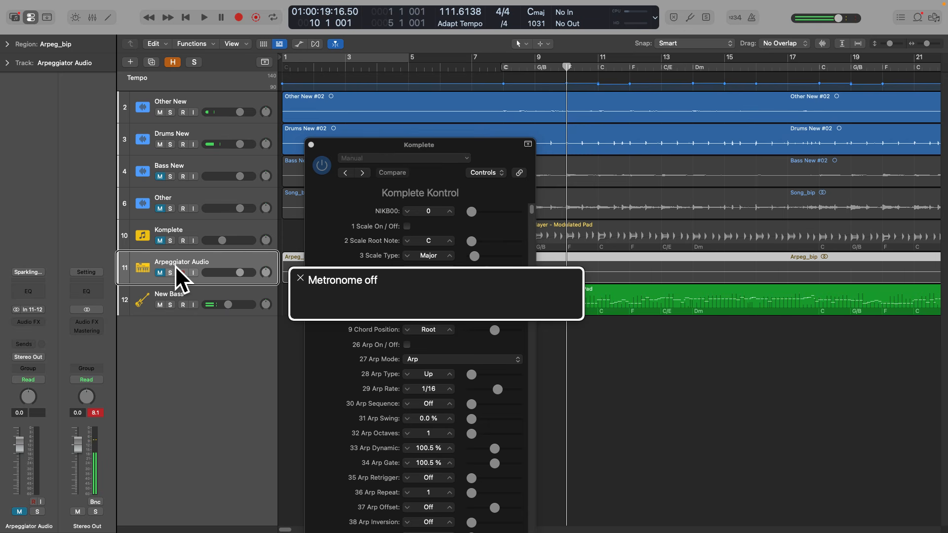
key(space)
key(space)
Explore the Tracks group with the VoiceOver cursor, passing the Tracks legend and entering the Tracks header at Arpeggiator Audio
key(ctrl+alt+shift+Up)
key(ctrl+alt+shift+Up)
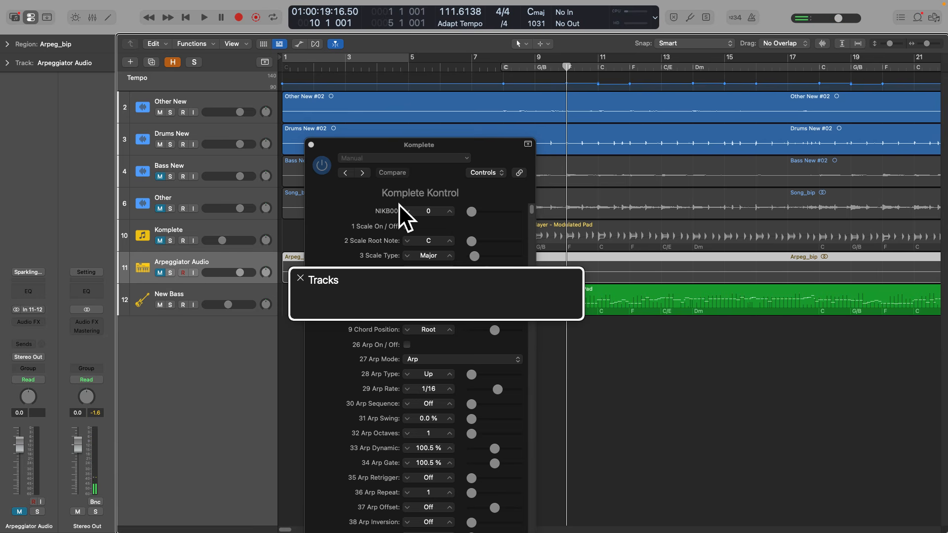
key(ctrl+alt+shift+Down)
key(ctrl+alt+Right)
key(ctrl+alt+shift+Down)
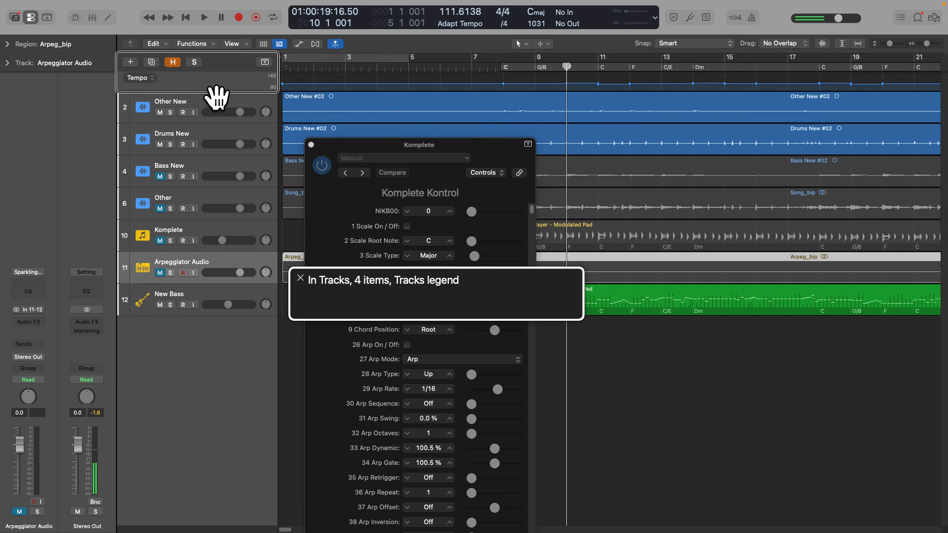
key(ctrl+alt+Right)
key(ctrl+alt+shift+Down)
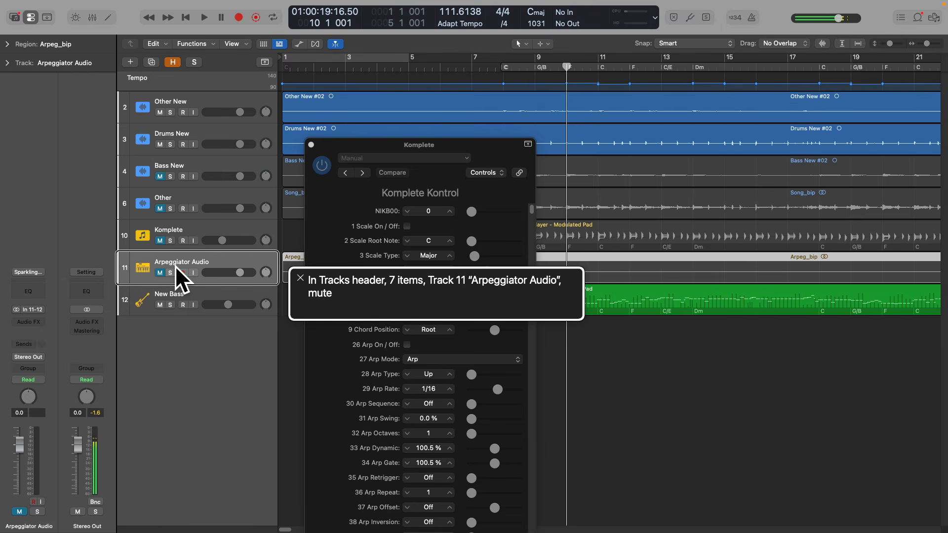
Audition the Other New track soloed from bar 10, turn its solo off, and play the full mix briefly
click(175, 106)
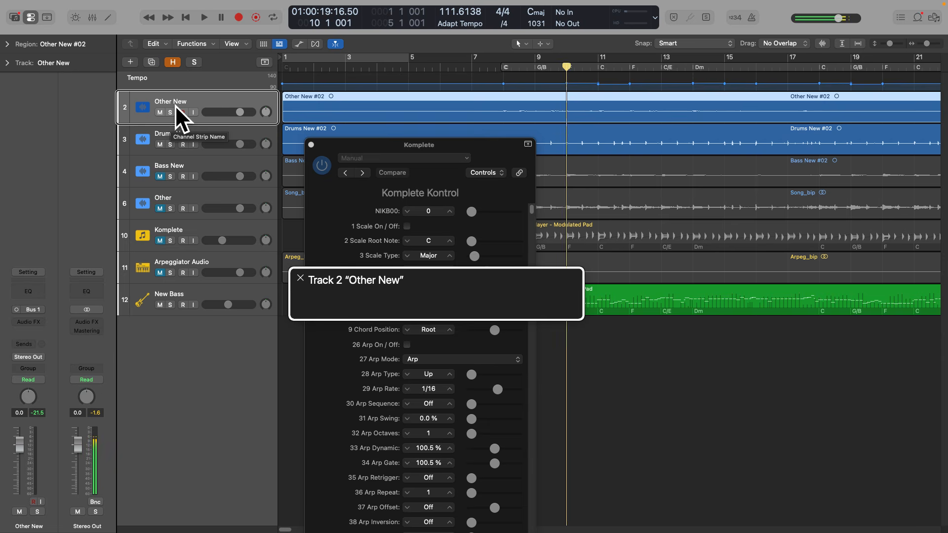
key(s)
key(space)
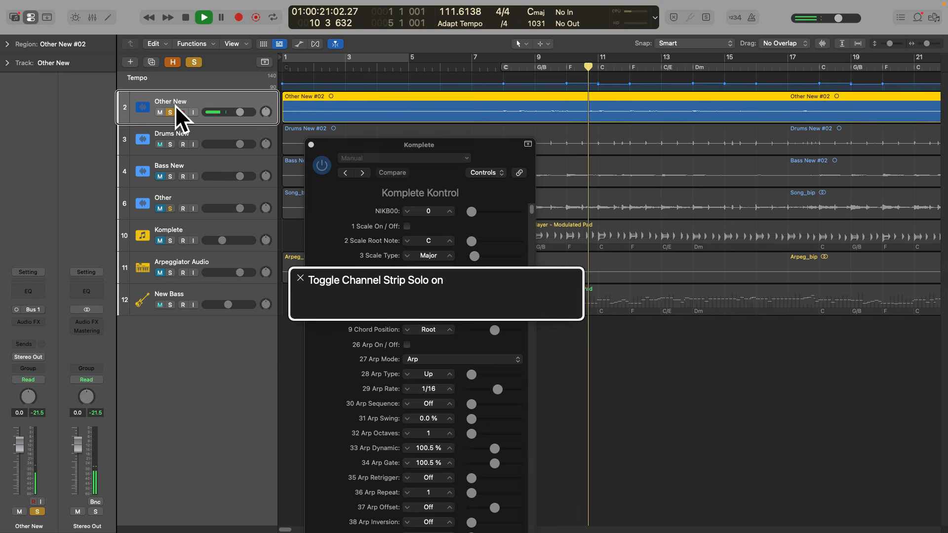
key(s)
key(space)
key(space)
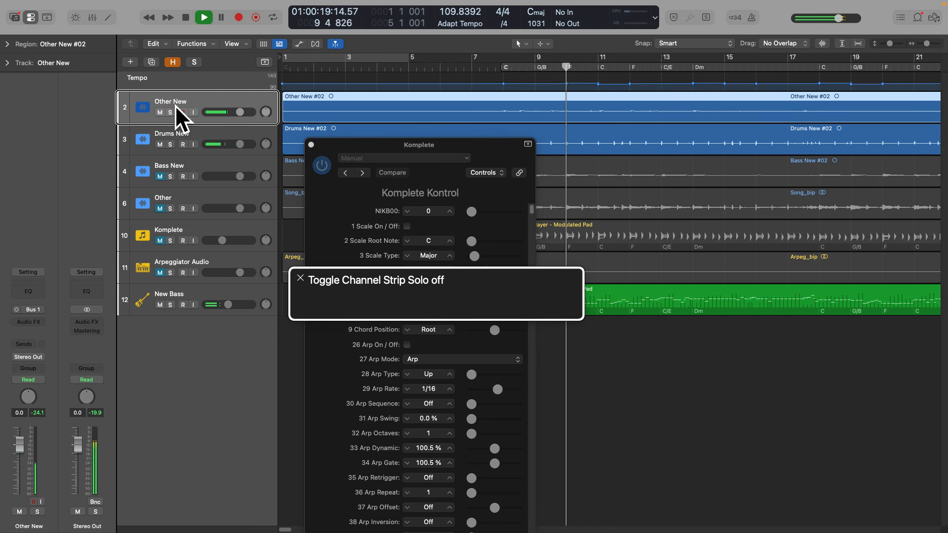
key(space)
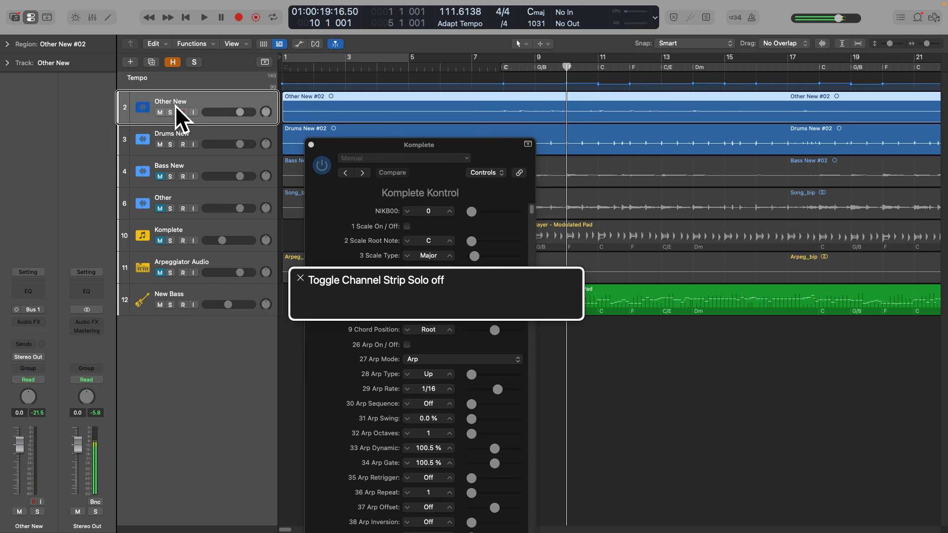
Move the VoiceOver cursor into the Tracks contents and onto the Other New #02 region on track 2
key(ctrl+alt+shift+Up)
key(ctrl+alt+Right)
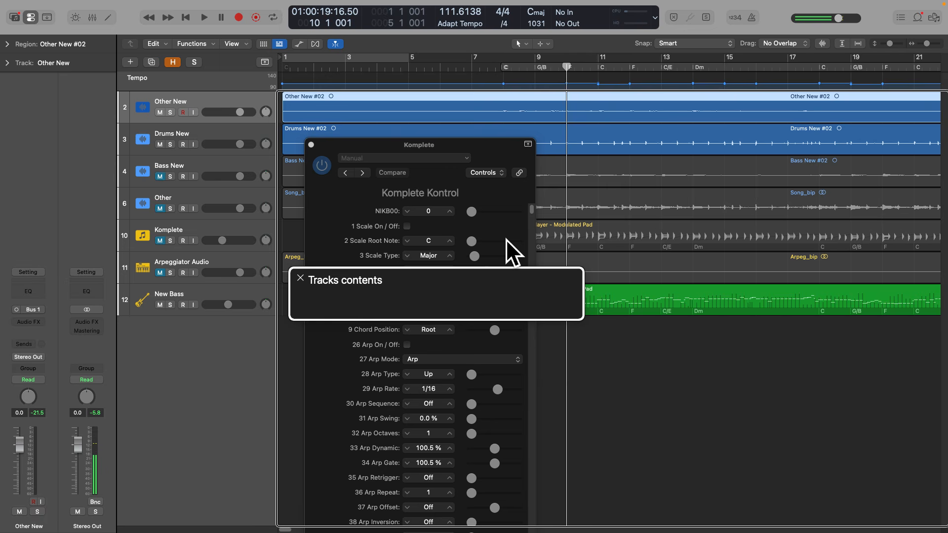
key(ctrl+alt+shift+Down)
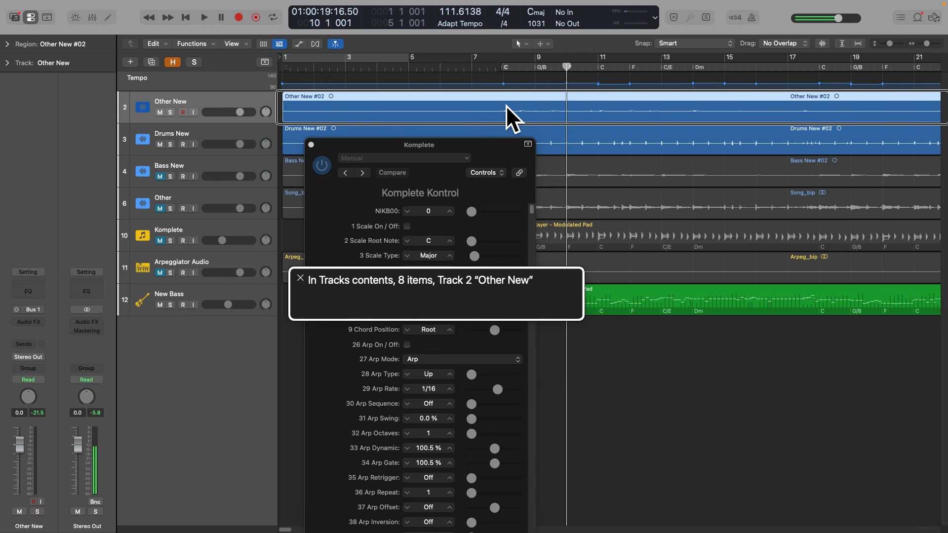
key(ctrl+alt+Left)
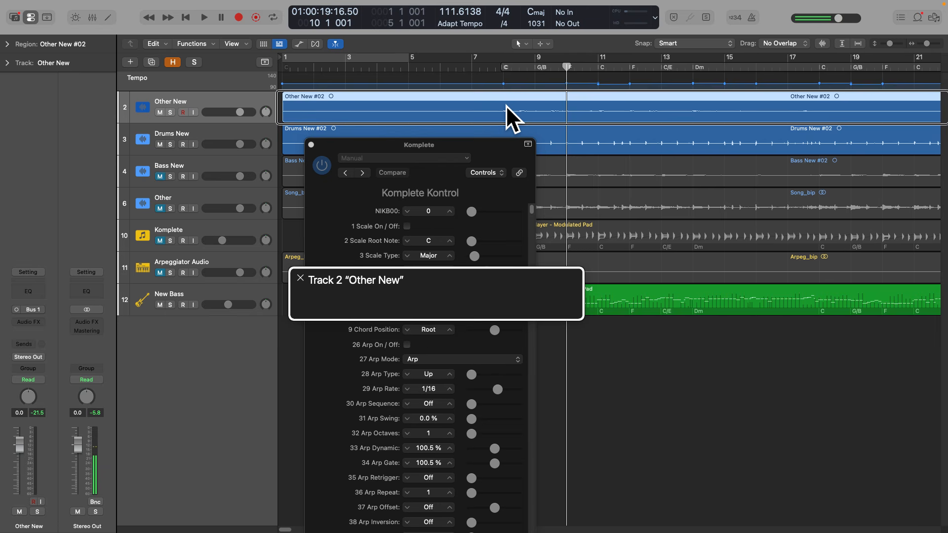
key(ctrl+alt+shift+Down)
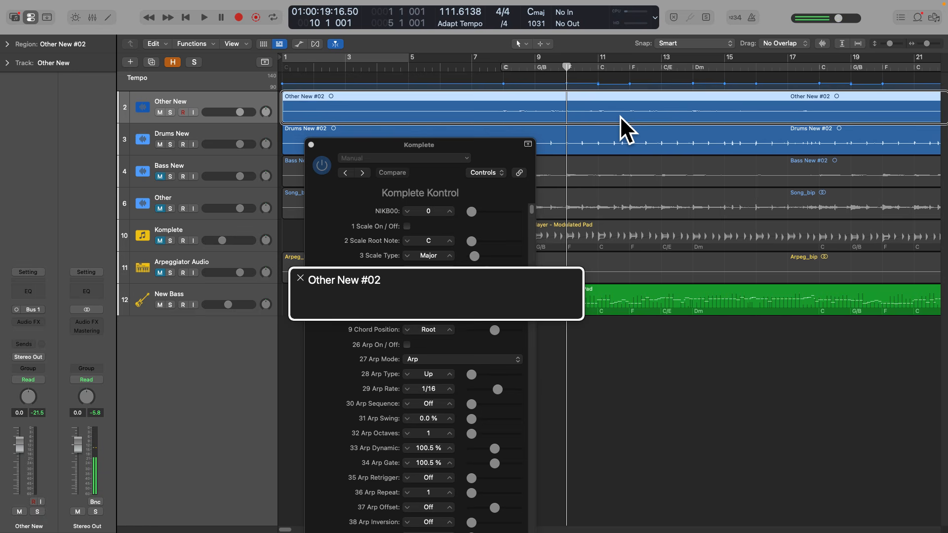
Return the playhead to bar 1 and run Analyze Chords on the Other New #02 region from its loop handle
key(End)
key(Return)
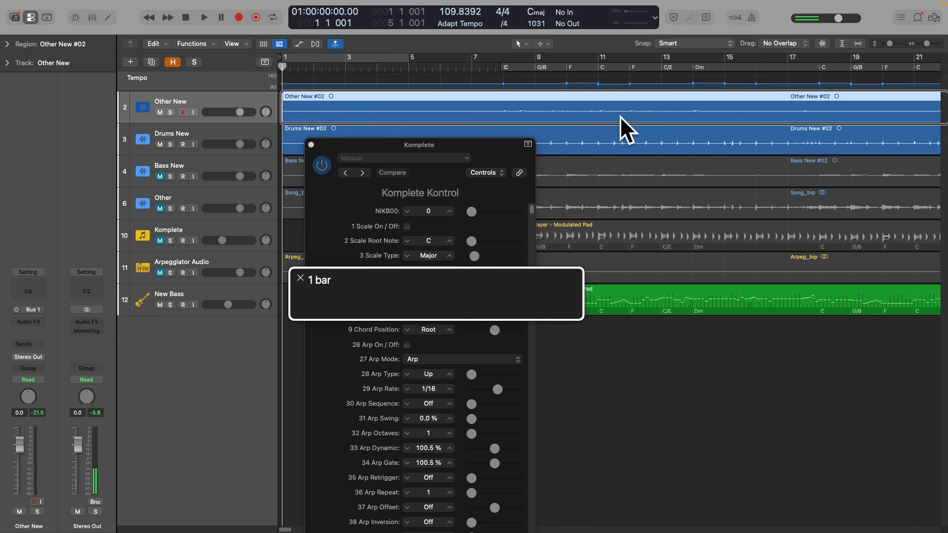
key(ctrl+alt+shift+Down)
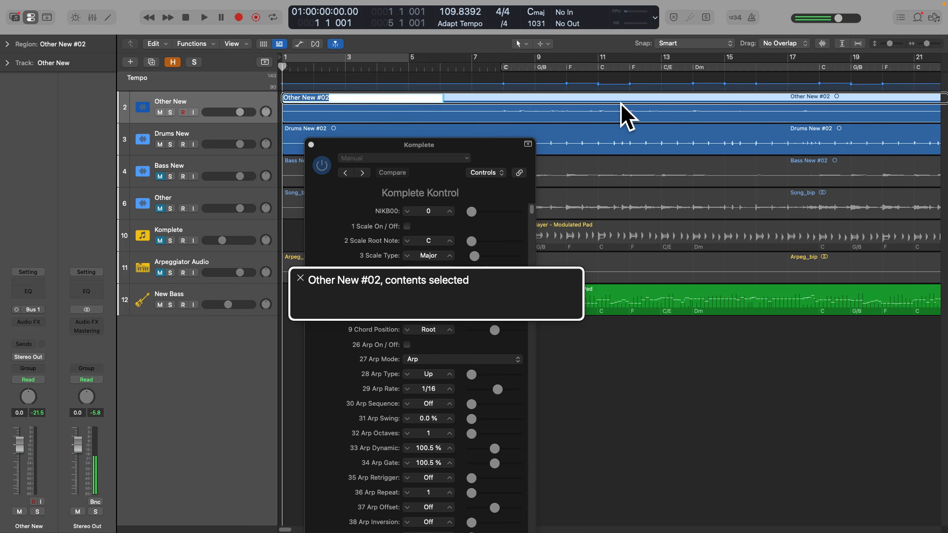
key(ctrl+alt+Right)
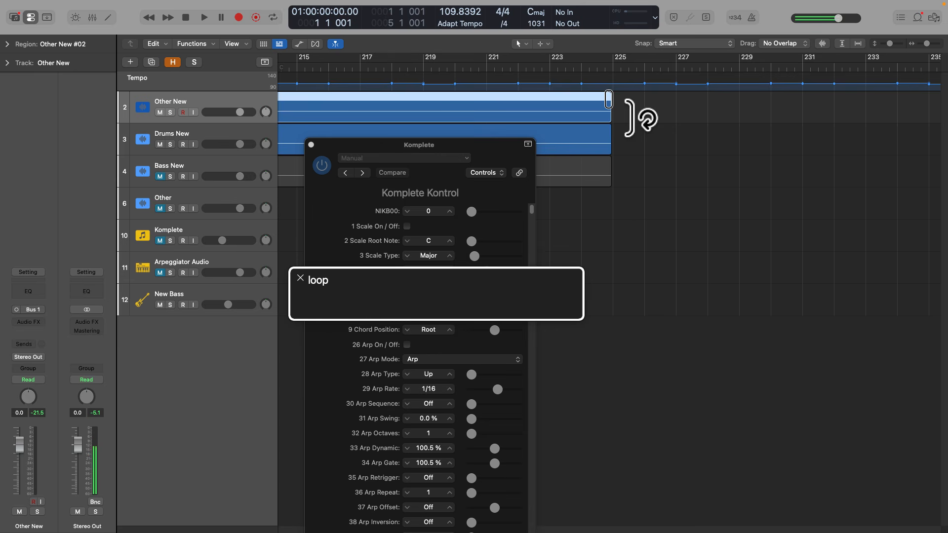
key(ctrl+alt+shift+m)
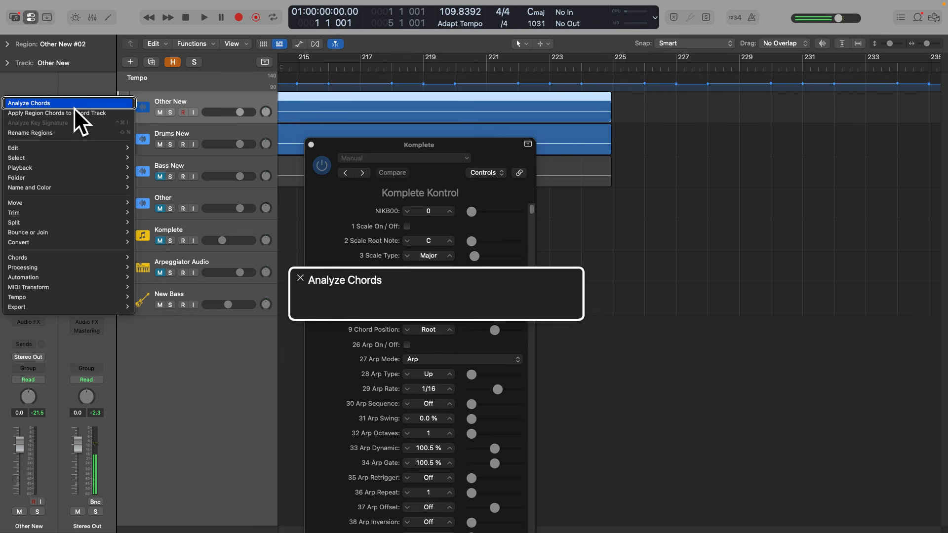
click(73, 108)
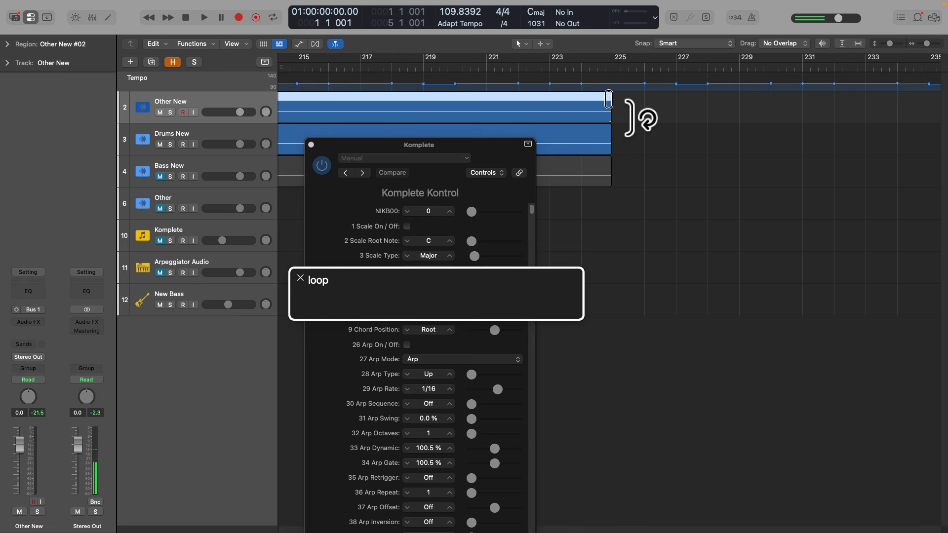
Apply the Other New #02 region's chords to the Chord track
key(ctrl+alt+Right)
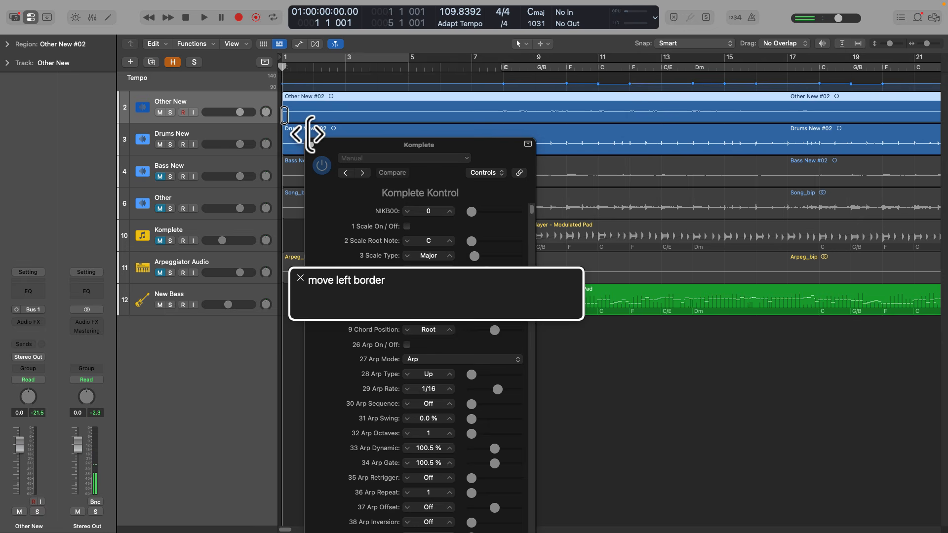
key(ctrl+alt+Left)
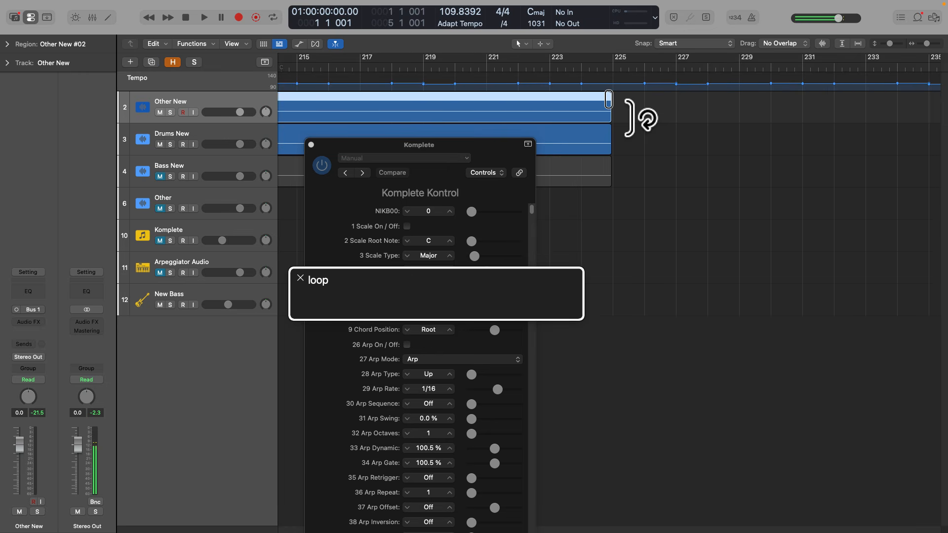
key(ctrl+alt+shift+m)
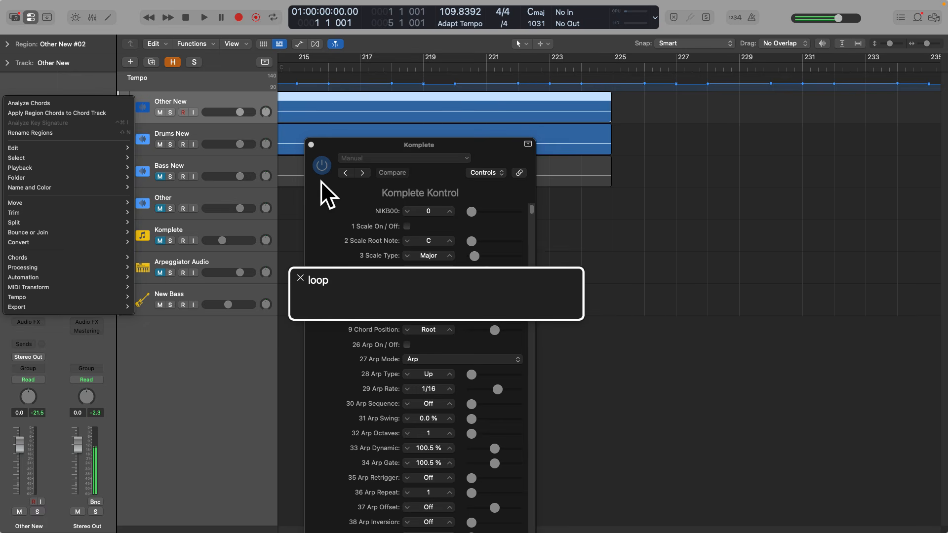
click(74, 116)
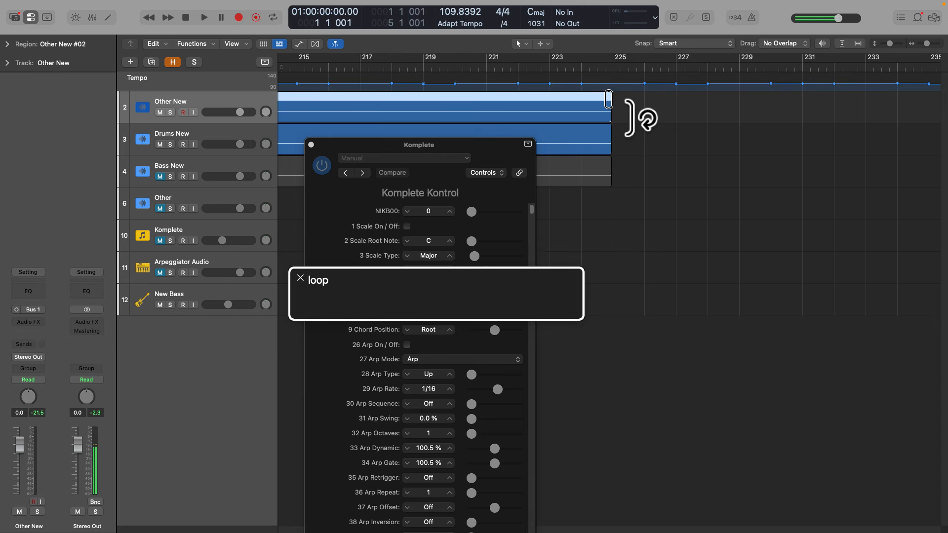
Examine the chord group on the Chord track by moving the VoiceOver cursor through the Tracks time ruler
key(z)
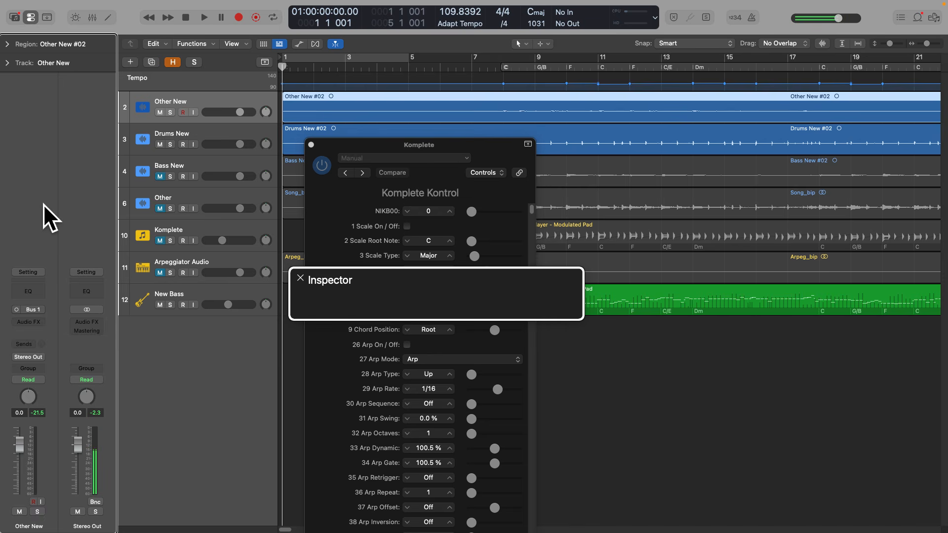
key(ctrl+alt+shift+Down)
key(ctrl+alt+Right)
key(ctrl+alt+shift+Down)
key(ctrl+alt+Right)
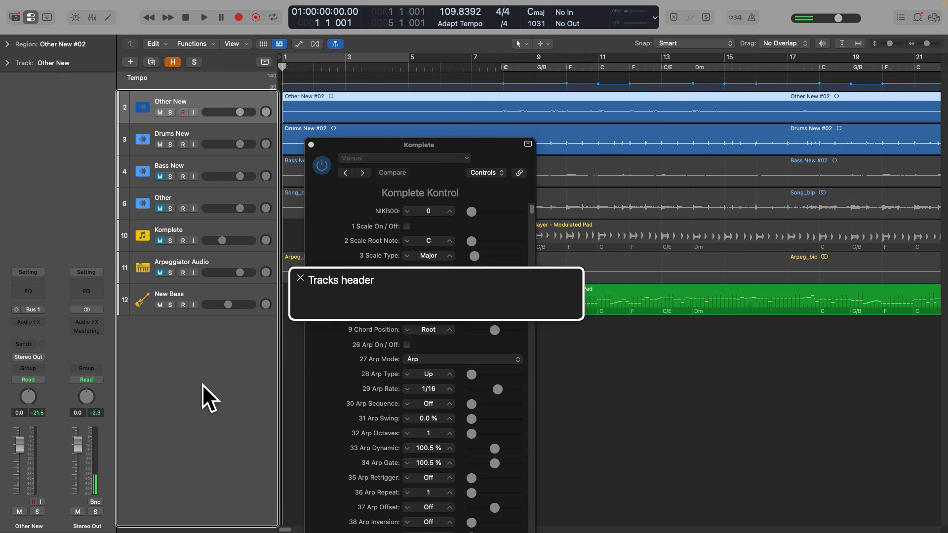
key(ctrl+alt+Right)
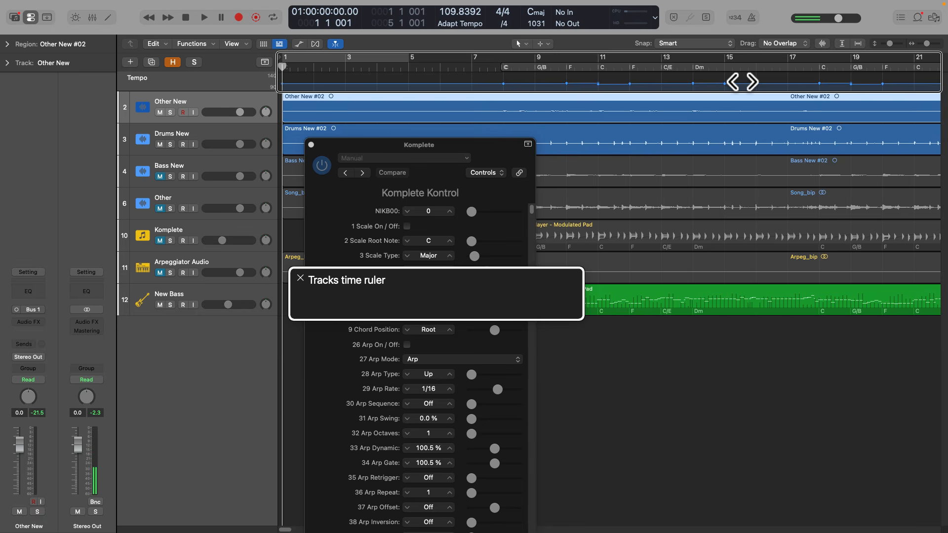
key(ctrl+alt+shift+Down)
key(ctrl+alt+Right)
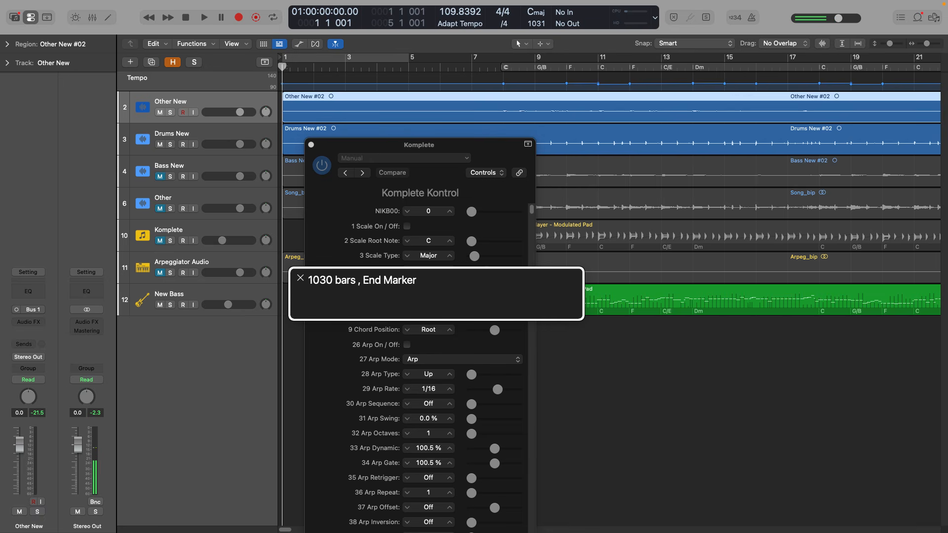
key(ctrl+alt+Right)
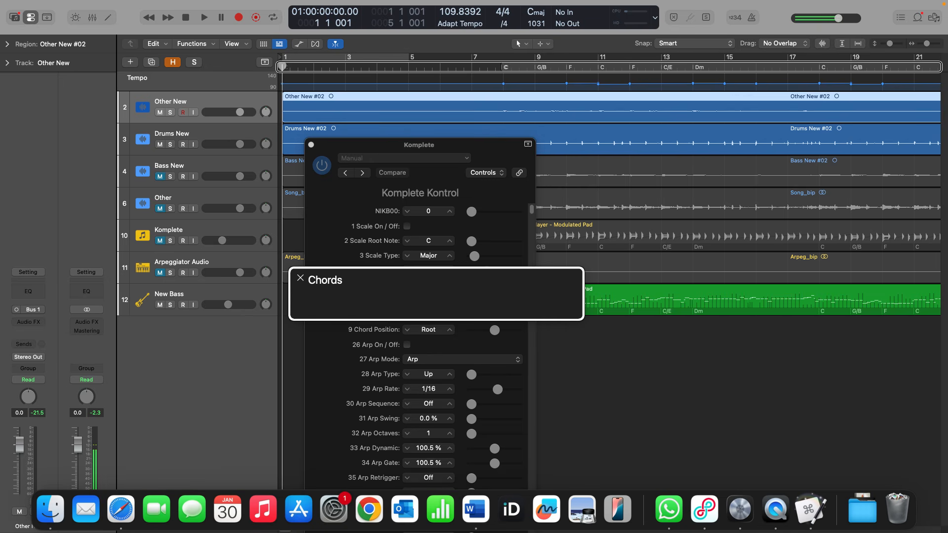
key(ctrl+alt+shift+Down)
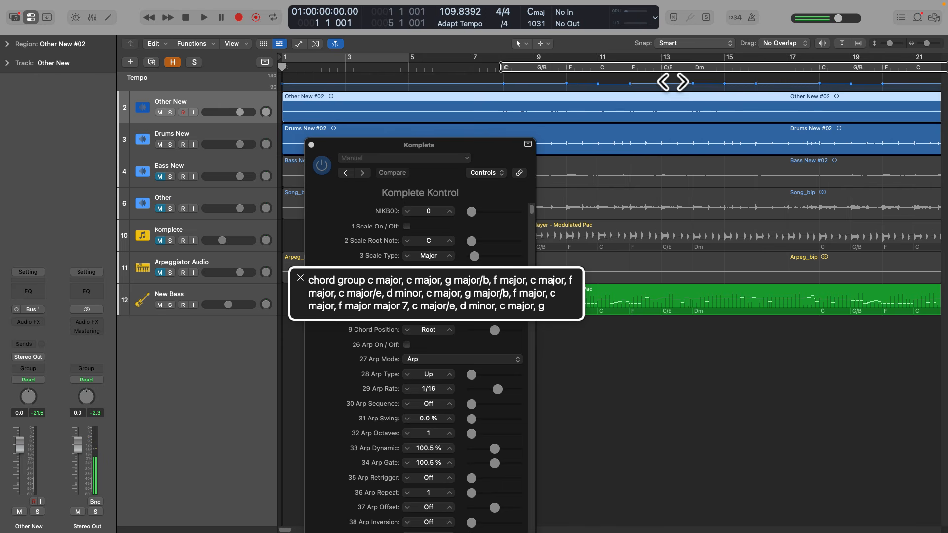
Leave the Chord track with the VoiceOver cursor and select track 12, New Bass, in the Tracks header
key(ctrl+alt+shift+Up)
key(ctrl+alt+shift+Up)
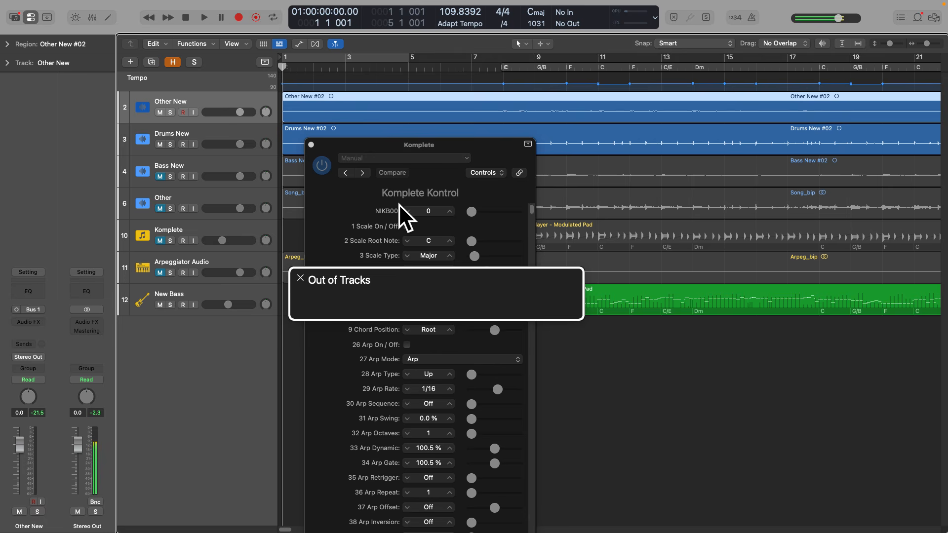
key(ctrl+alt+shift+Down)
key(ctrl+alt+Right)
key(ctrl+alt+Left)
key(ctrl+alt+shift+Down)
click(174, 298)
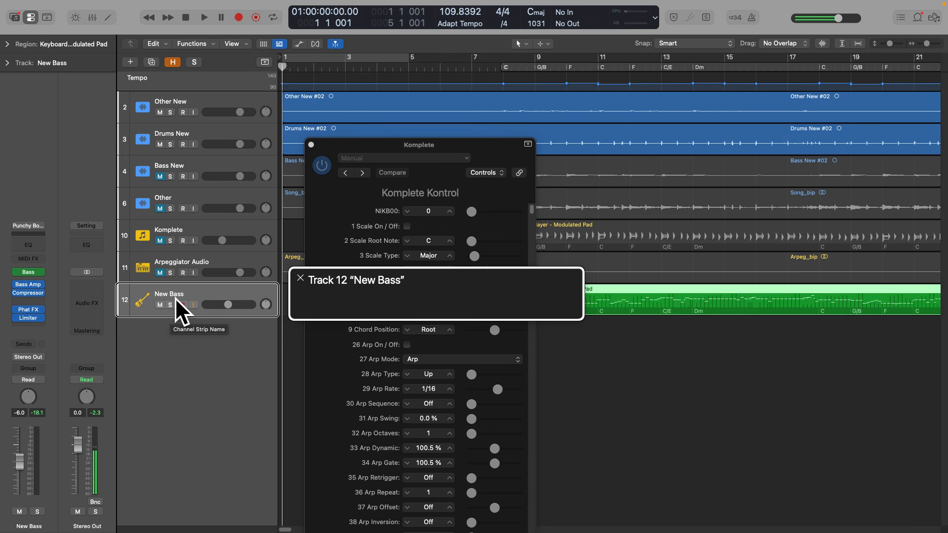
Create one Session Player Drummer track in the Pop Rock style and close the Komplete plug-in window
key(alt+super+n)
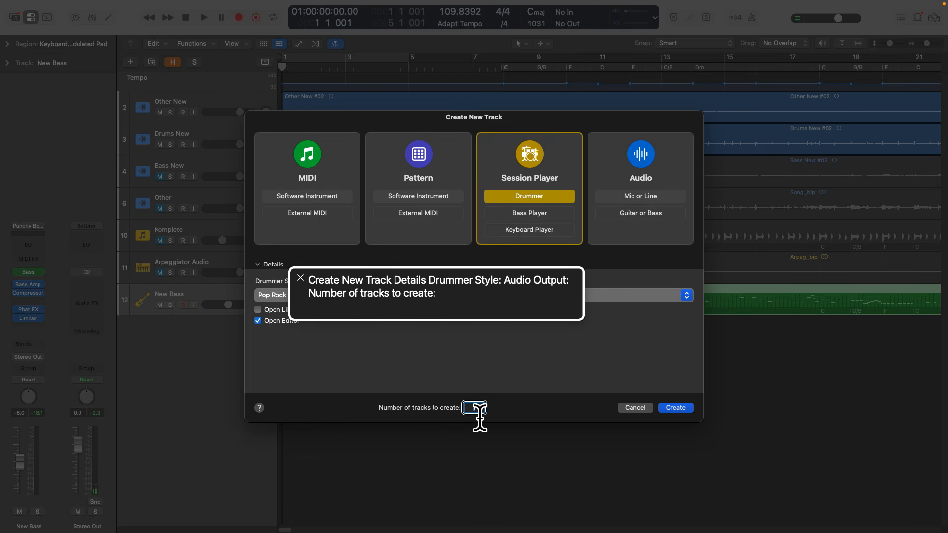
key(ctrl+alt+Home)
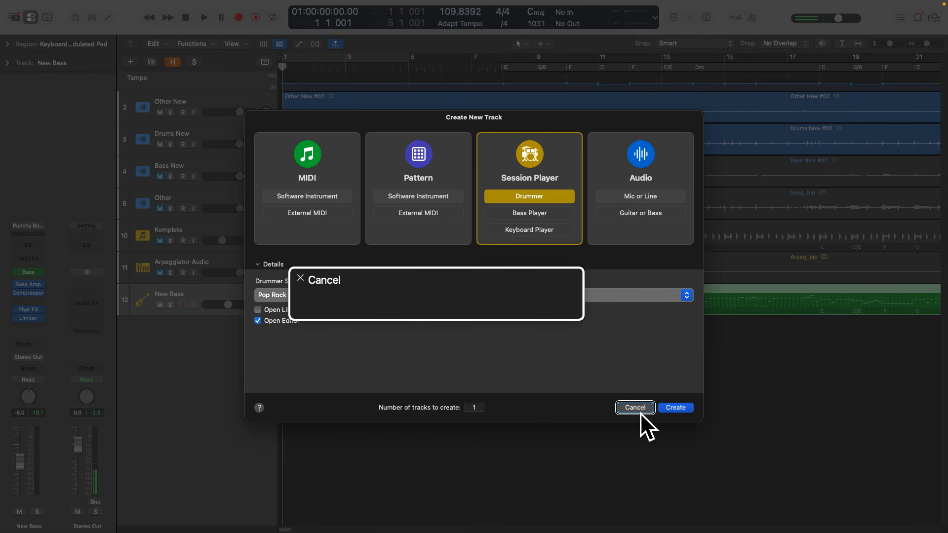
click(681, 412)
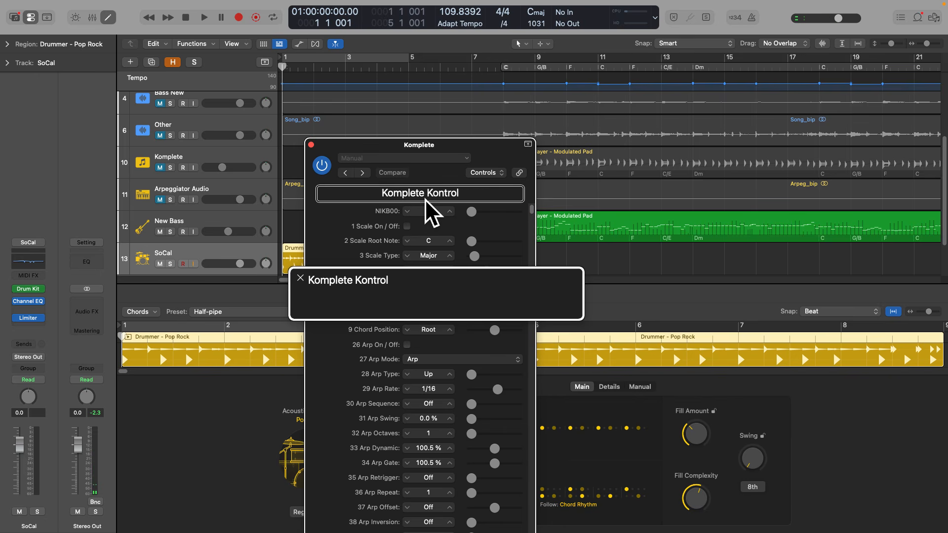
key(super+w)
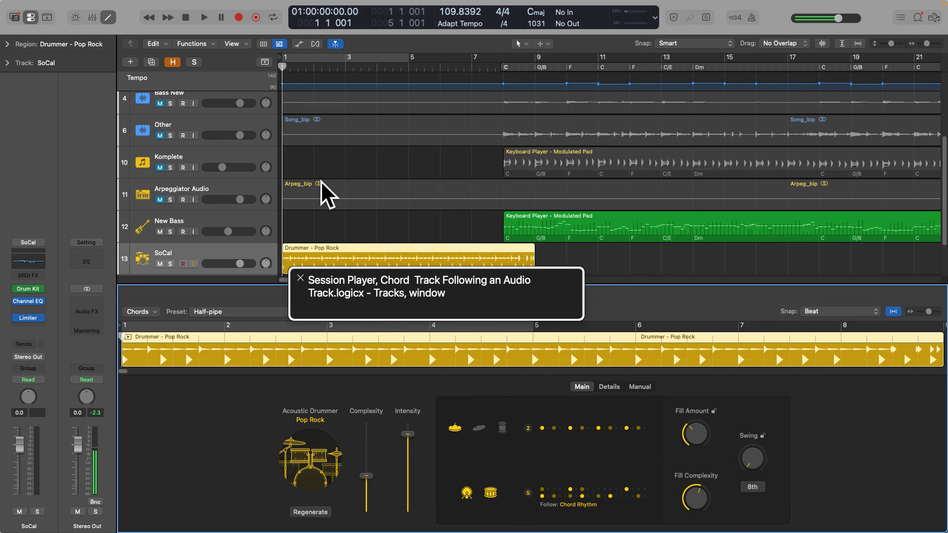
Explore the main window's groups with the VoiceOver cursor, including Session Player, Tracks, Inspector and Control Bar
click(398, 370)
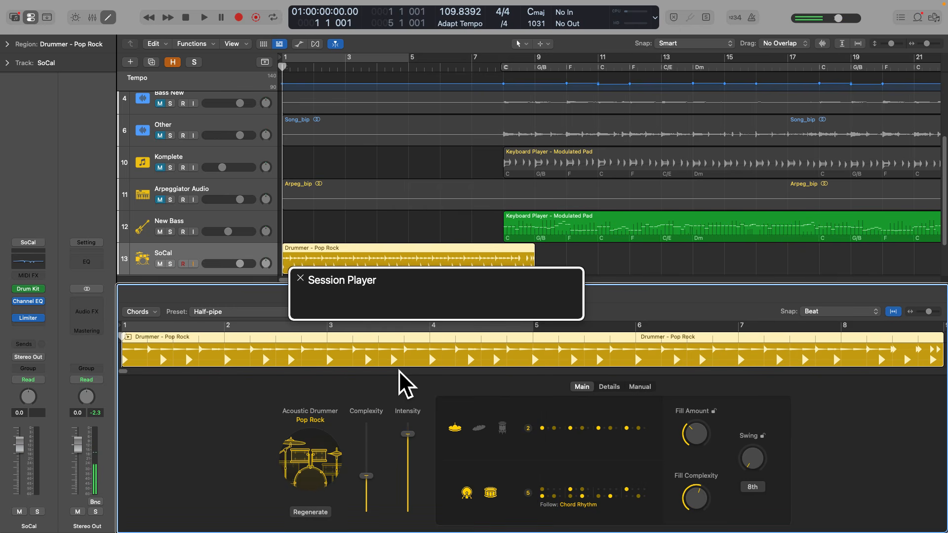
click(399, 121)
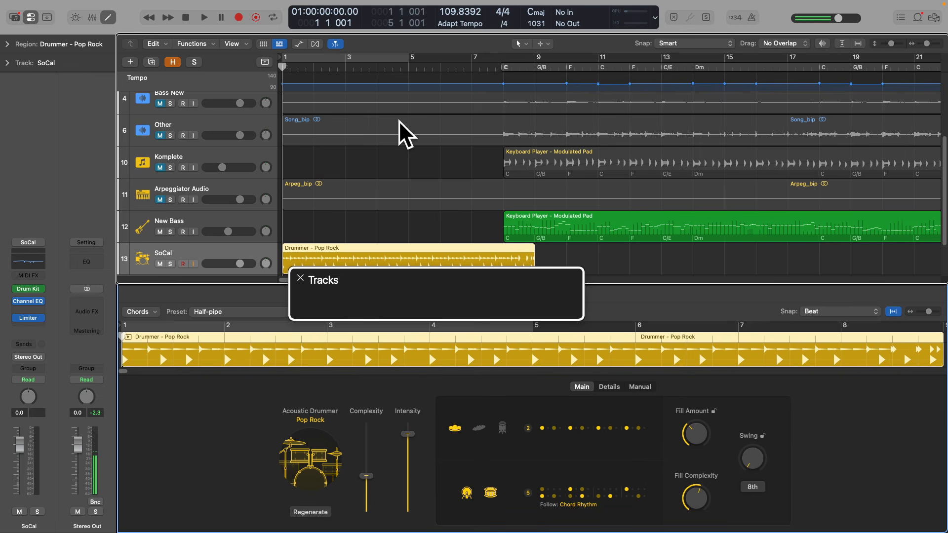
click(43, 204)
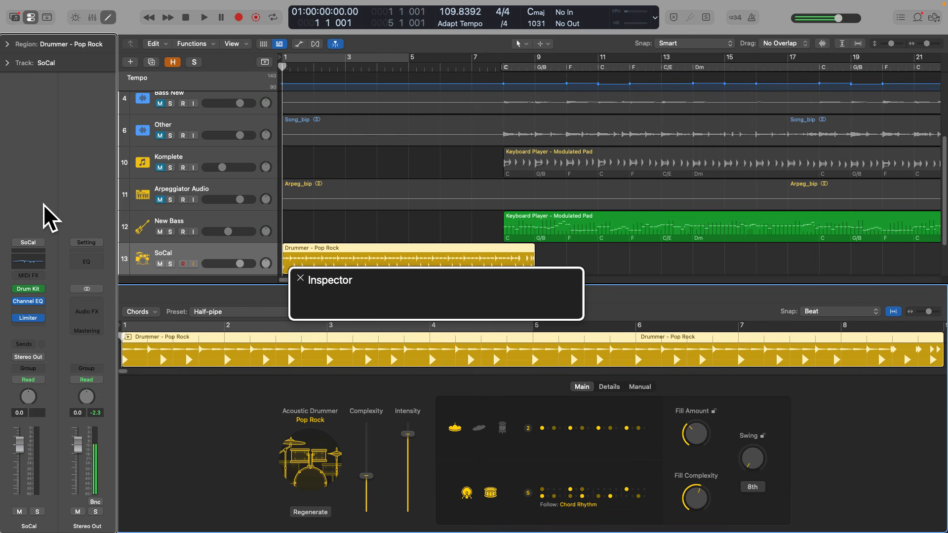
click(322, 16)
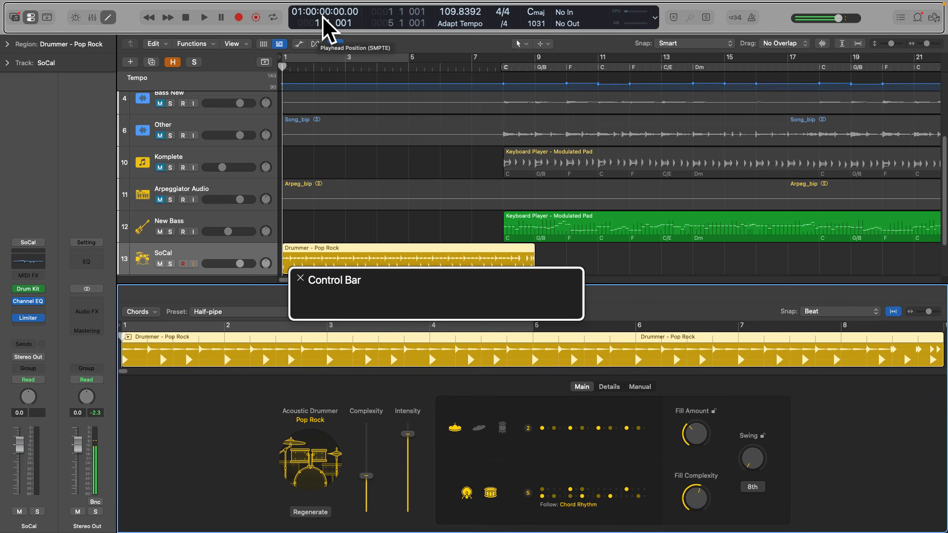
click(484, 9)
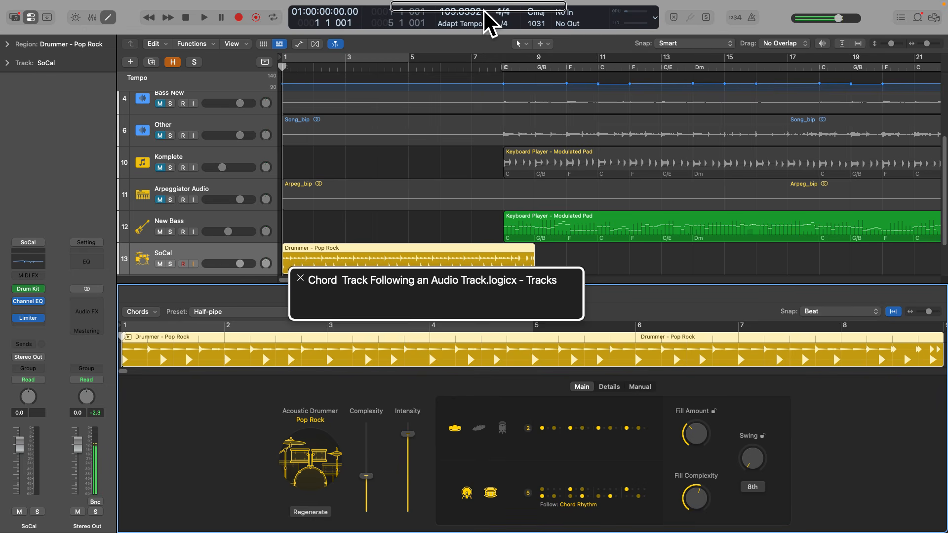
click(43, 203)
click(399, 121)
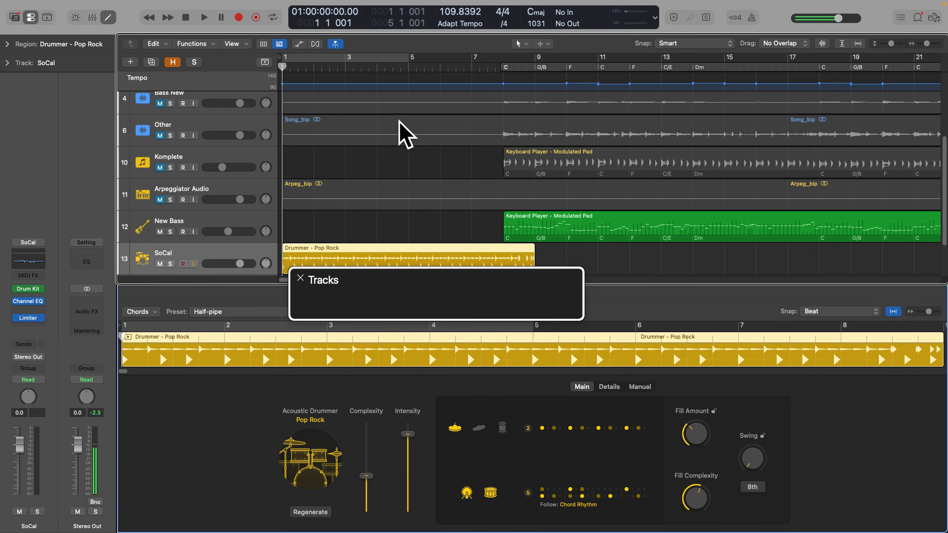
Set the session player type to Keyboard Player for the new SoCal drummer region in the Session Player editor
click(400, 372)
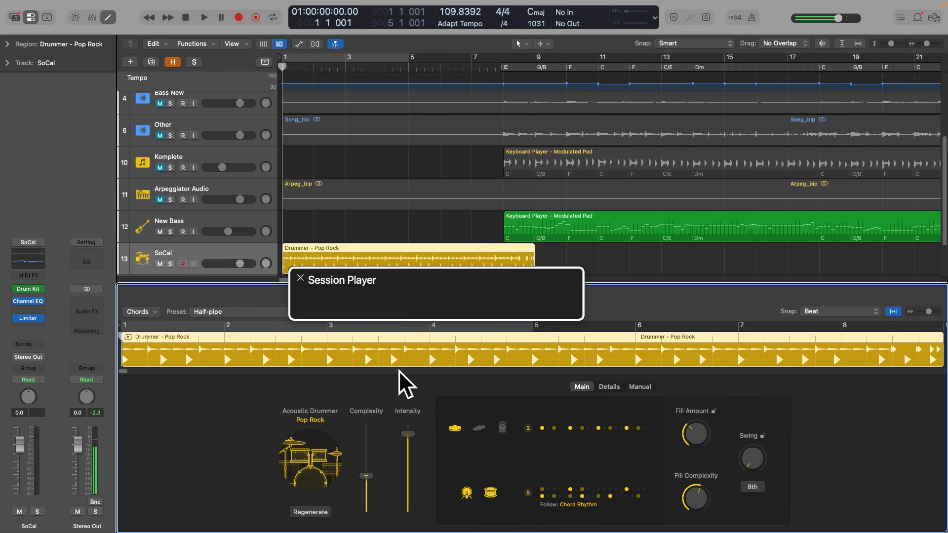
key(ctrl+alt+shift+Down)
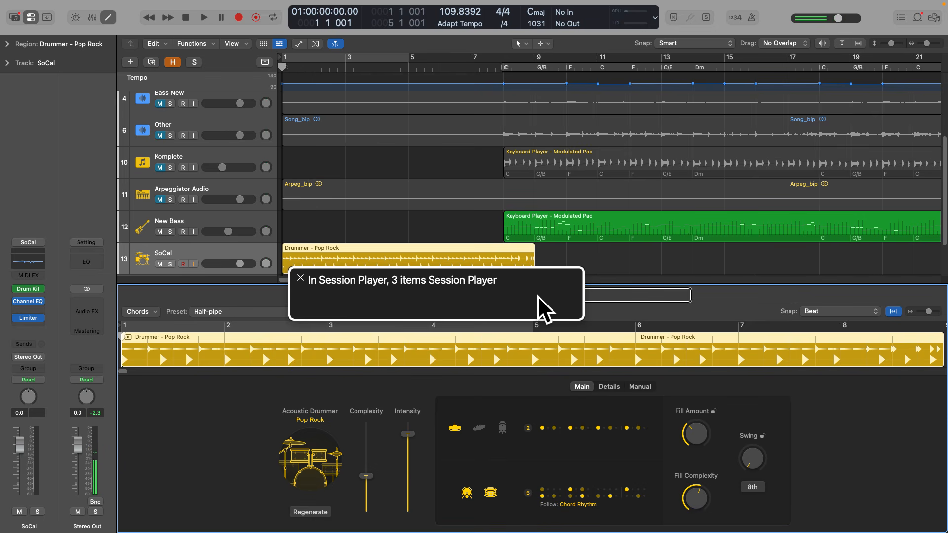
key(ctrl+alt+shift+Up)
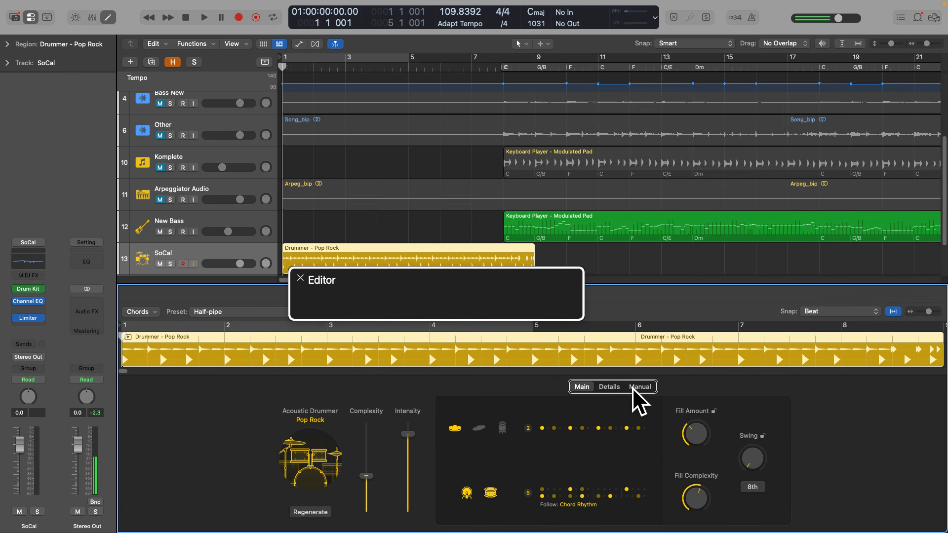
click(315, 466)
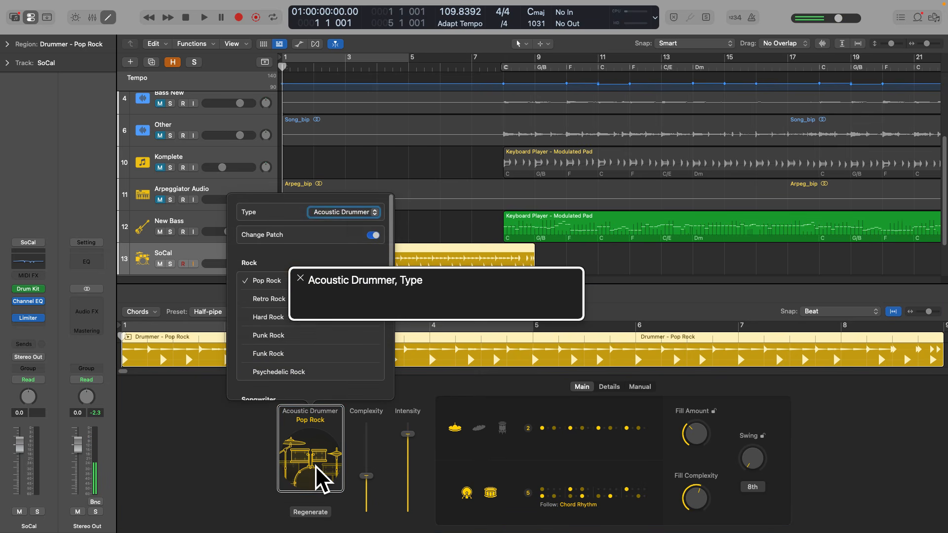
click(348, 217)
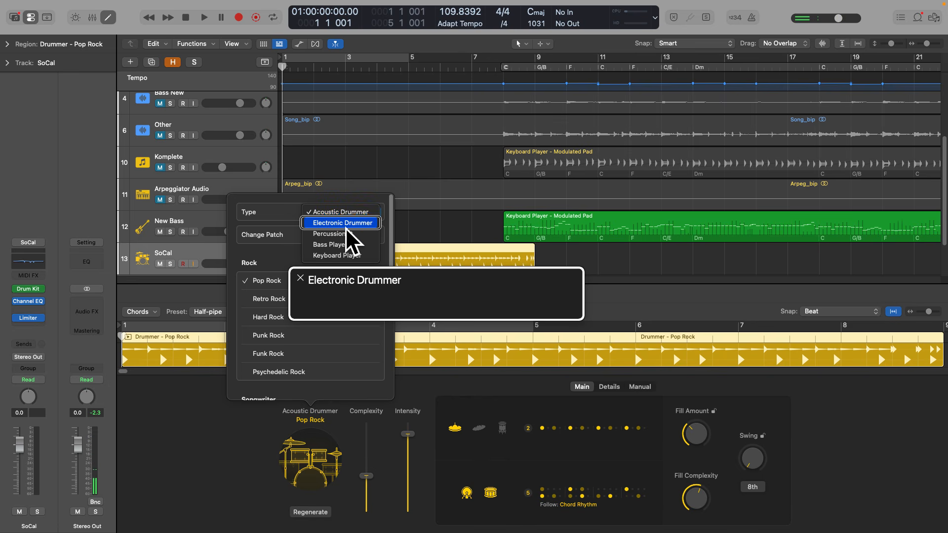
click(345, 259)
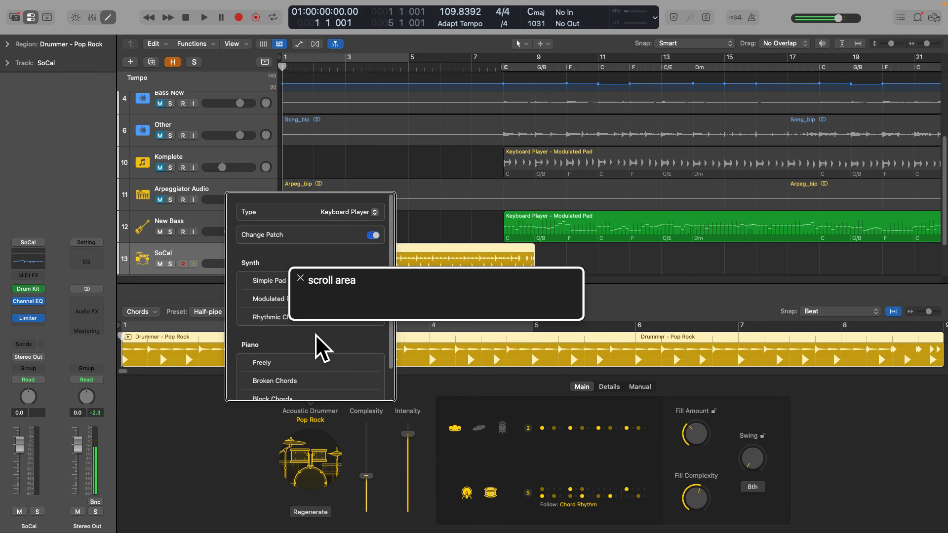
Review the Keyboard Player's type, the Change Patch setting and the available Synth styles with the VoiceOver cursor
key(ctrl+alt+shift+Down)
key(ctrl+alt+Right)
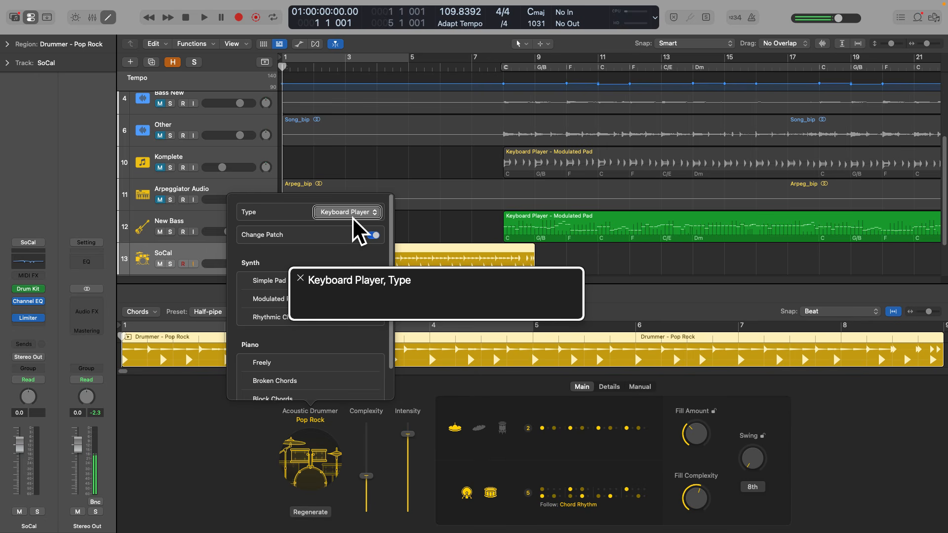
key(ctrl+alt+Right)
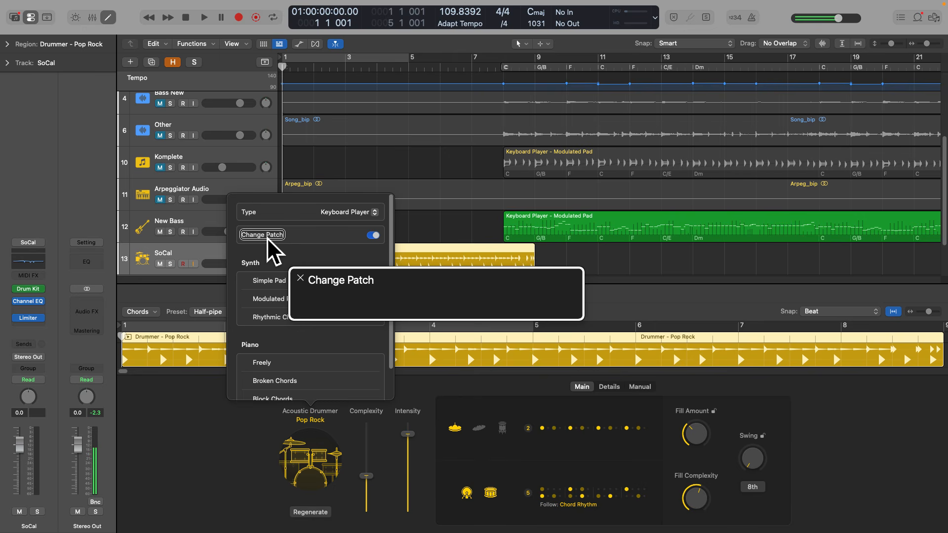
key(ctrl+alt+Right)
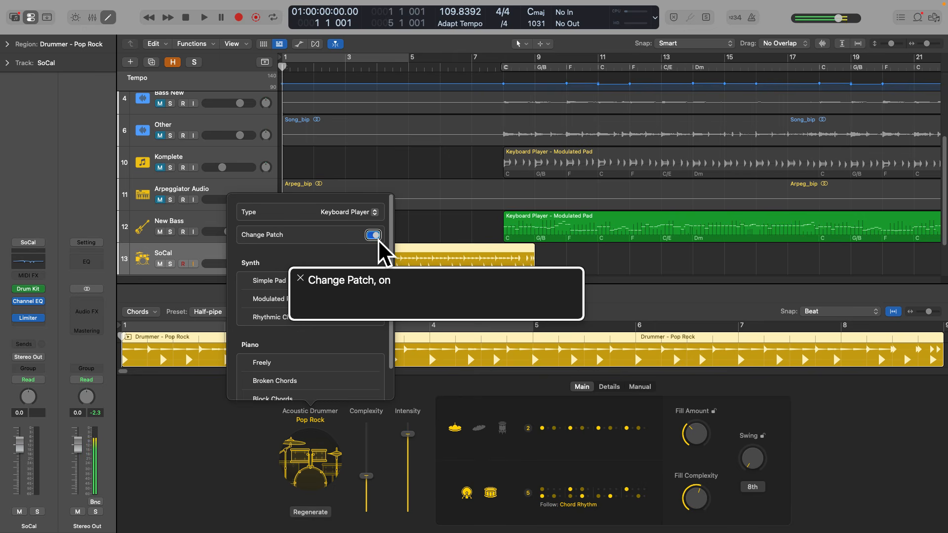
key(ctrl+alt+Right)
key(ctrl+alt+Right)
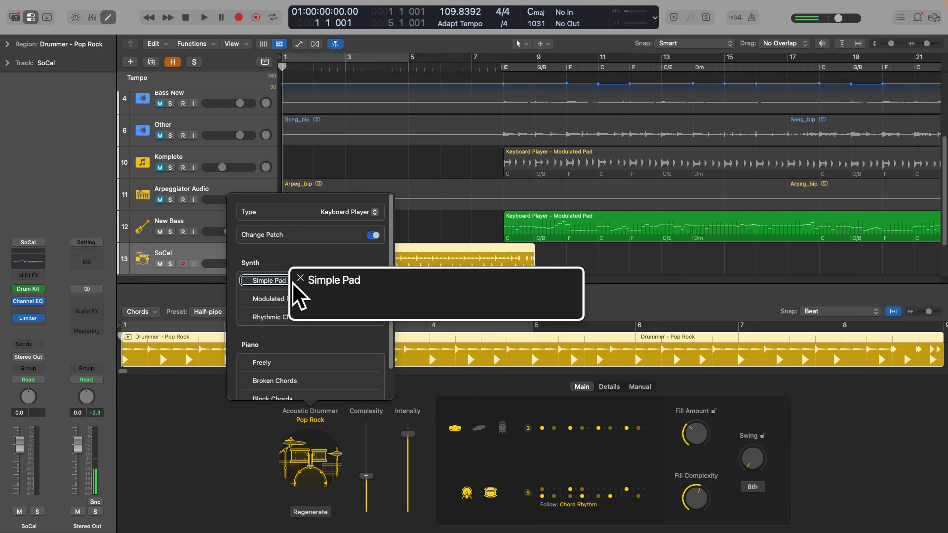
key(ctrl+alt+Right)
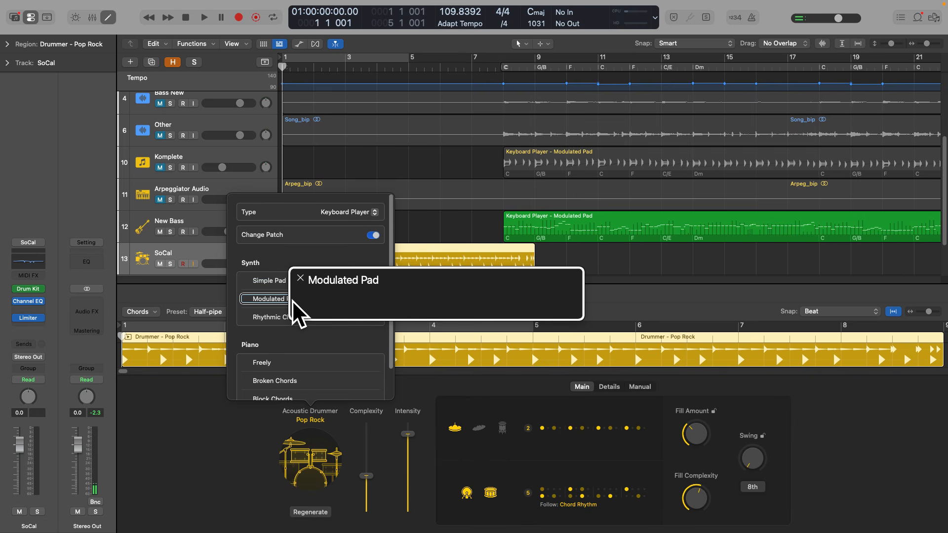
key(ctrl+alt+Left)
key(ctrl+alt+Left)
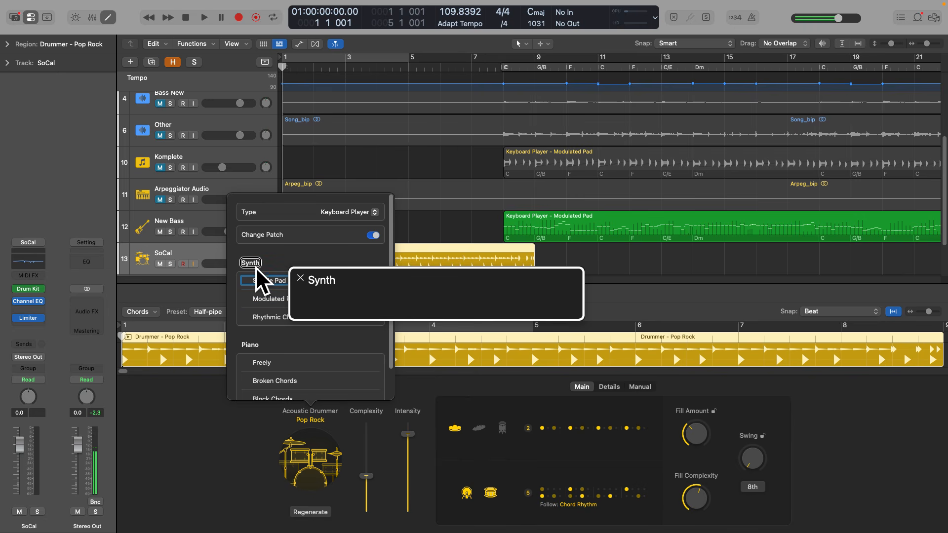
key(ctrl+alt+Right)
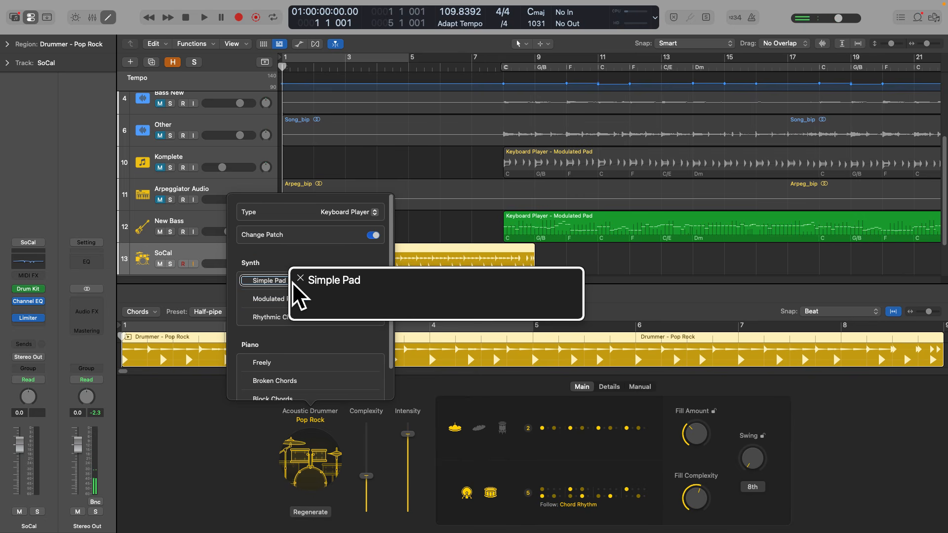
key(ctrl+alt+Right)
key(ctrl+alt+Right)
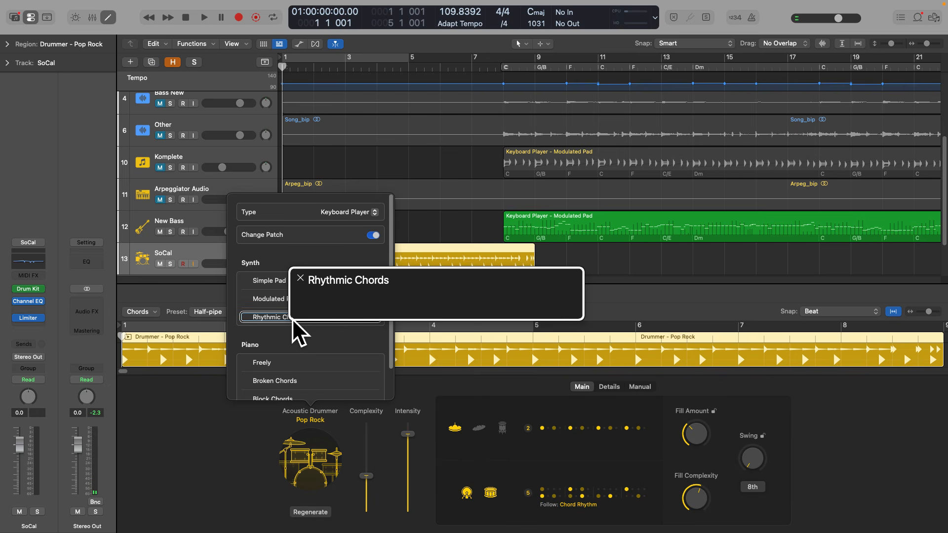
Choose the Arpeggiated style from the Piano group for the Keyboard Player and close the style chooser
key(ctrl+alt+Right)
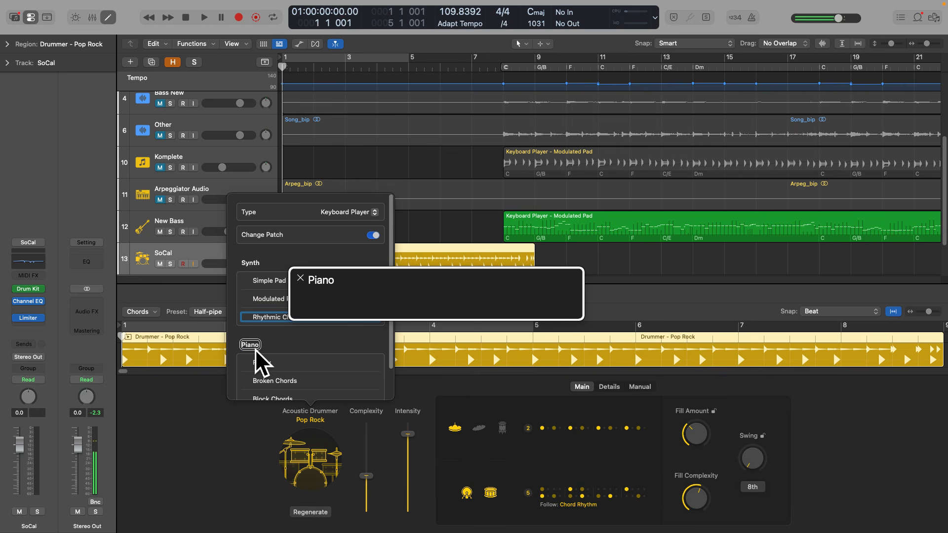
key(ctrl+alt+Right)
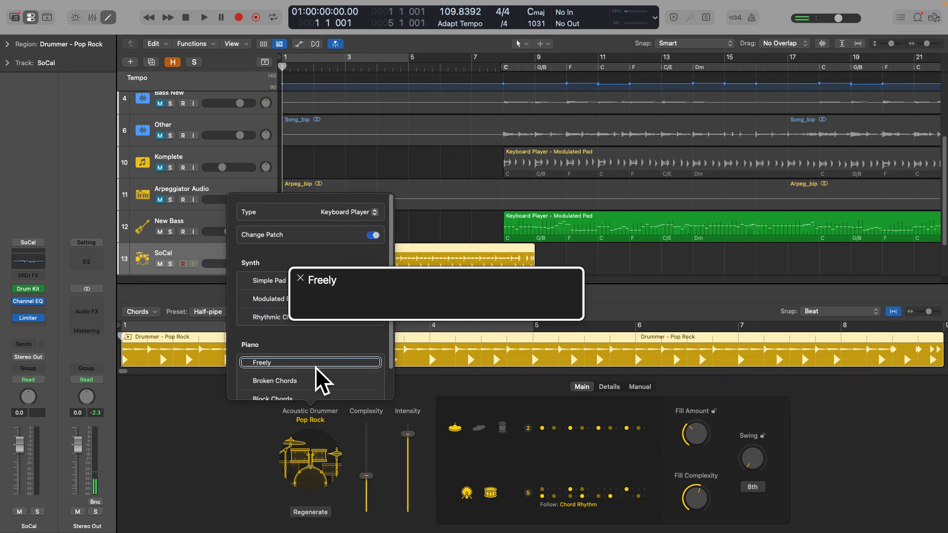
key(ctrl+alt+Right)
key(ctrl+alt+Right)
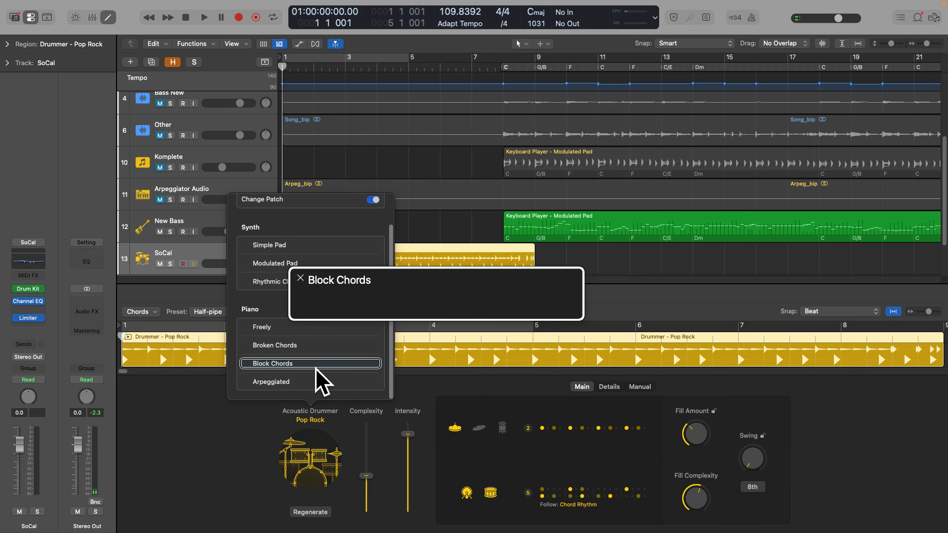
key(ctrl+alt+Right)
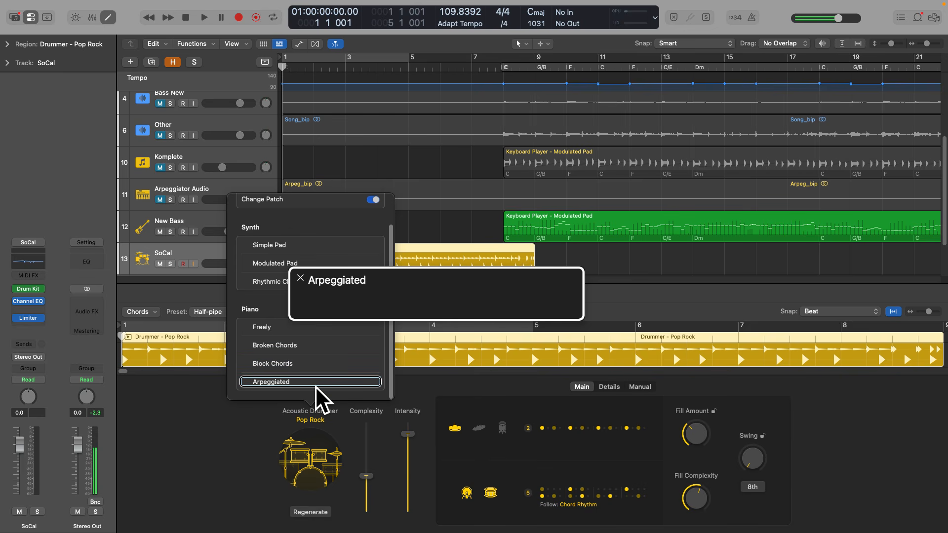
key(ctrl+alt+space)
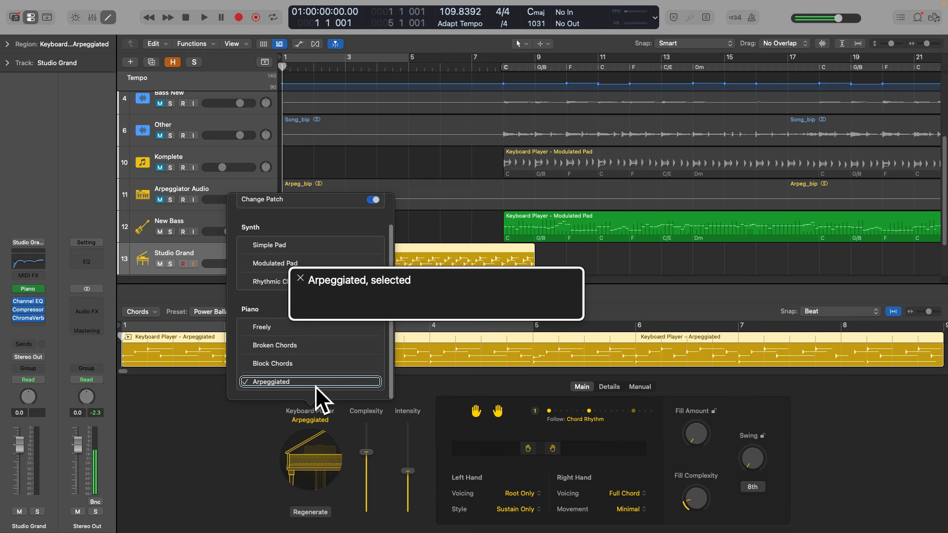
click(316, 387)
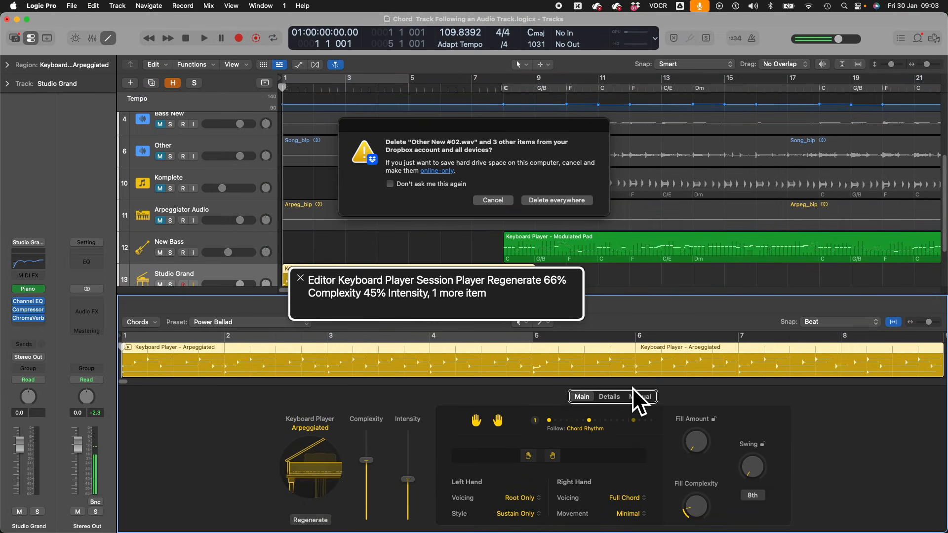
Inspect the Session Player editor's player, Regenerate, Complexity and Intensity controls with the VoiceOver cursor
key(ctrl+alt+Right)
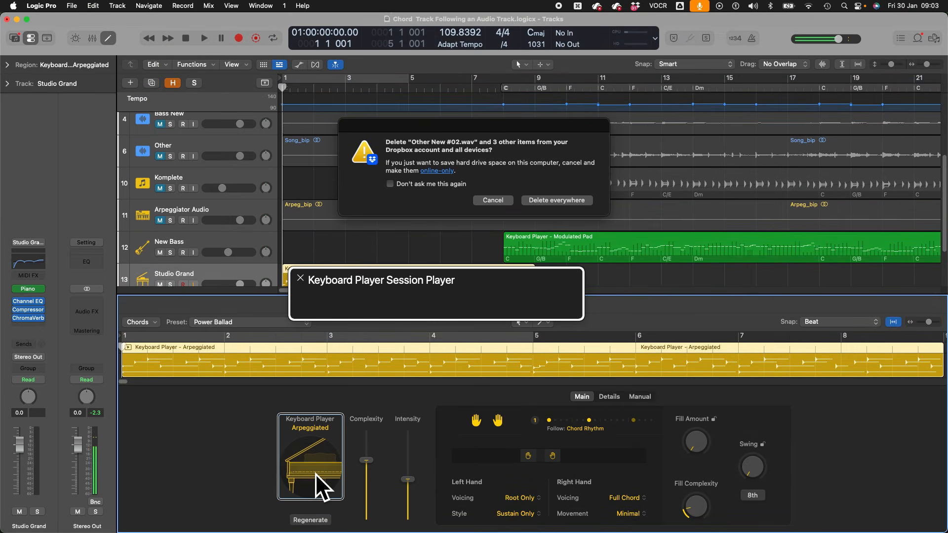
key(ctrl+alt+Right)
key(ctrl+alt+Right)
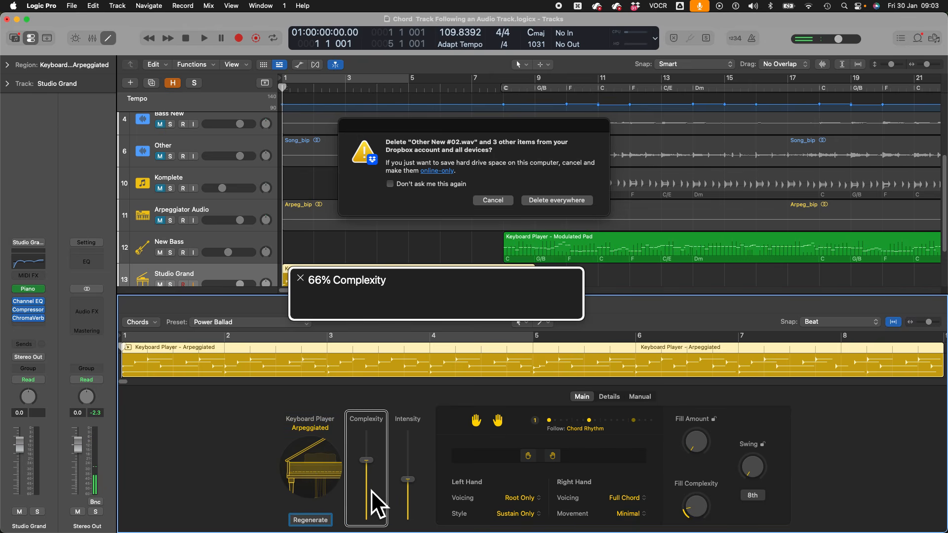
key(ctrl+alt+Right)
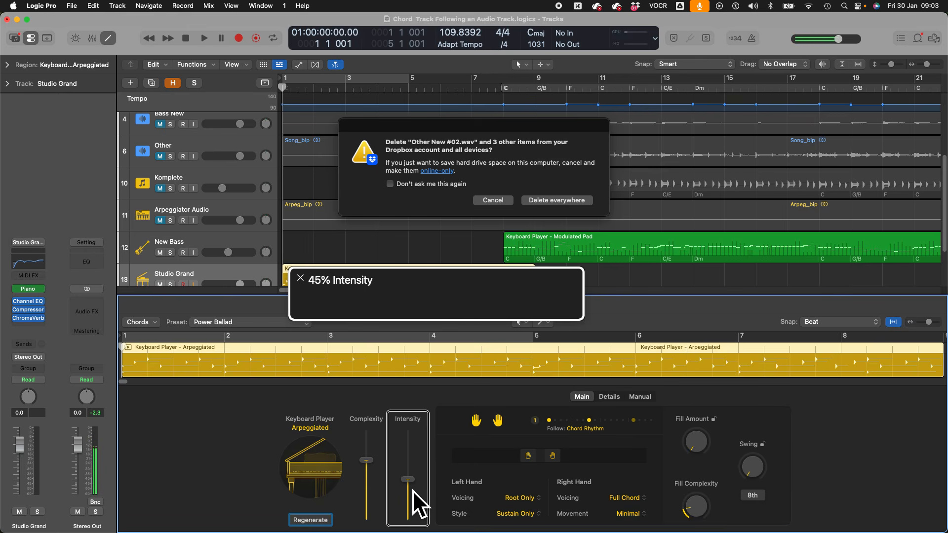
key(ctrl+alt+Right)
key(ctrl+alt+Left)
key(ctrl+alt+Left)
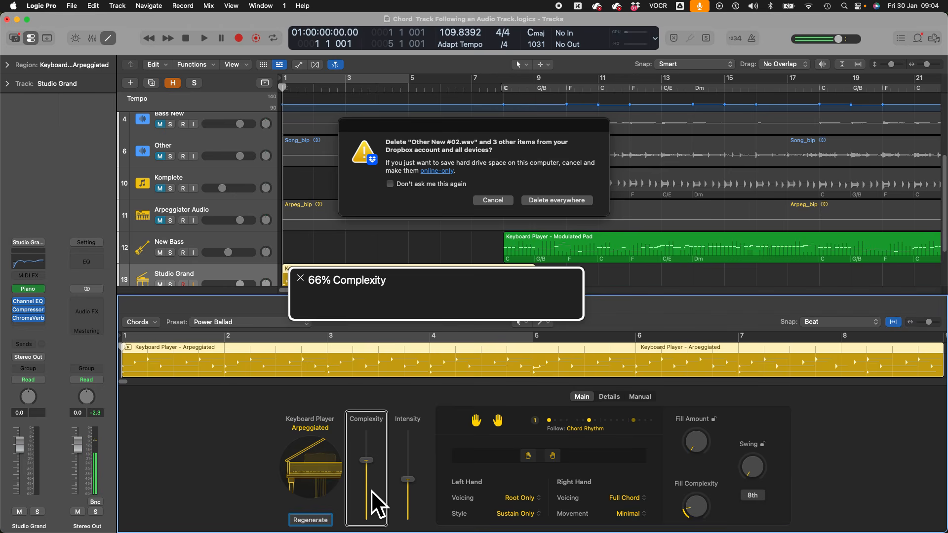
Move the VoiceOver cursor out of the Session Player editor to track 13, Studio Grand, in the Tracks header
key(ctrl+alt+shift+Up)
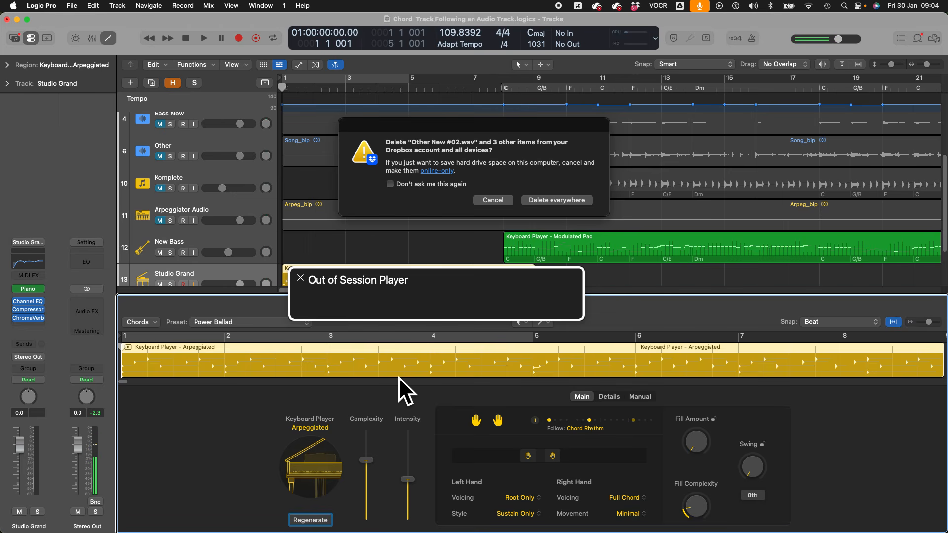
key(ctrl+alt+Left)
key(ctrl+alt+shift+Down)
key(ctrl+alt+Right)
key(ctrl+alt+shift+Down)
key(ctrl+alt+Right)
key(ctrl+alt+shift+Down)
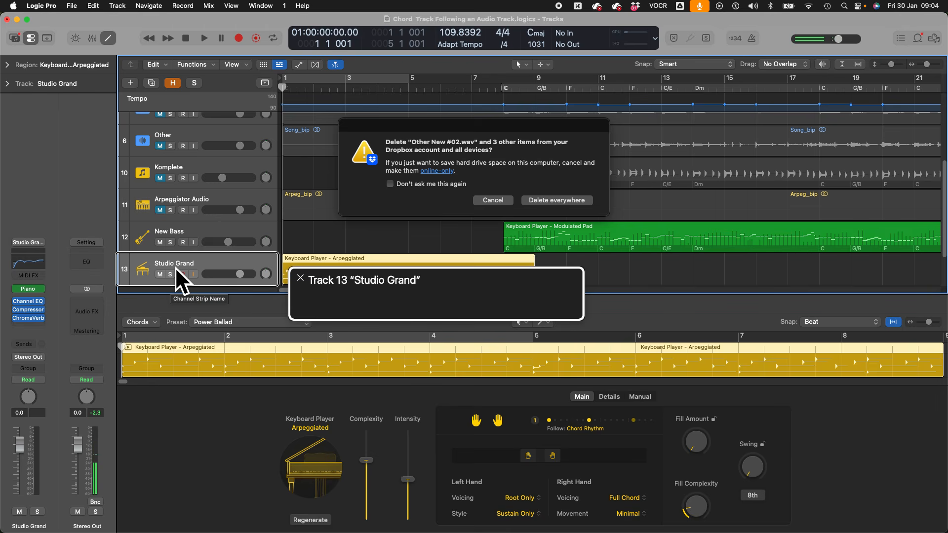
Audition the Studio Grand track from bar 9 with solo switched on and off, and from bar 1 without solo
key(shift+period)
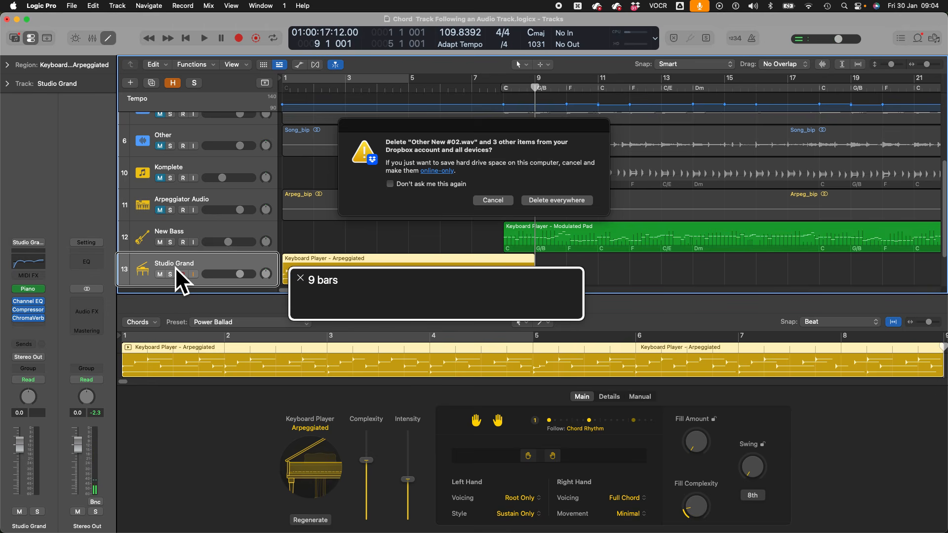
key(space)
key(s)
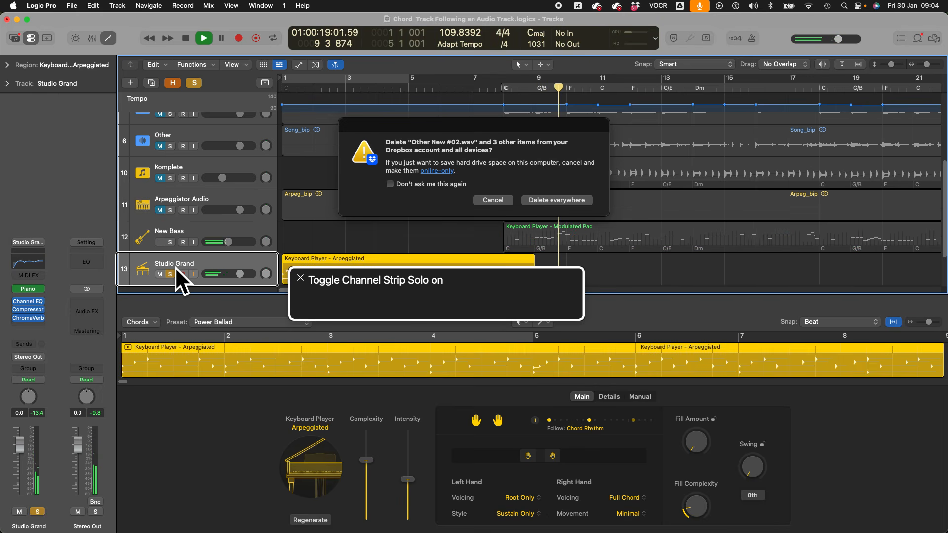
key(space)
key(space)
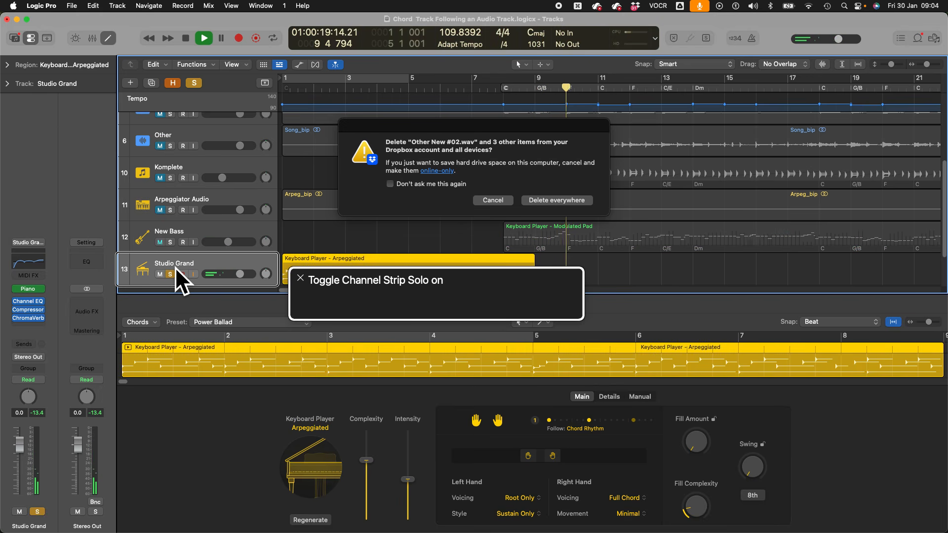
key(s)
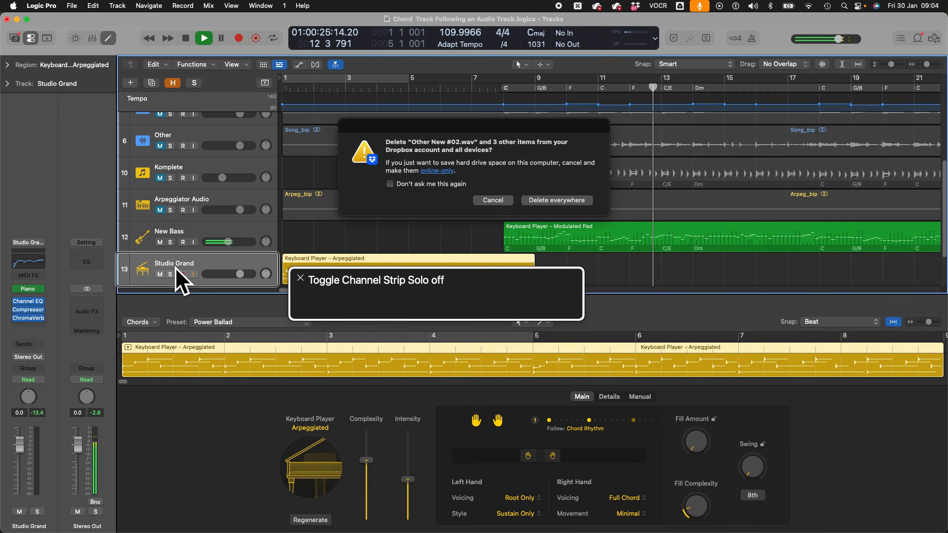
key(Return)
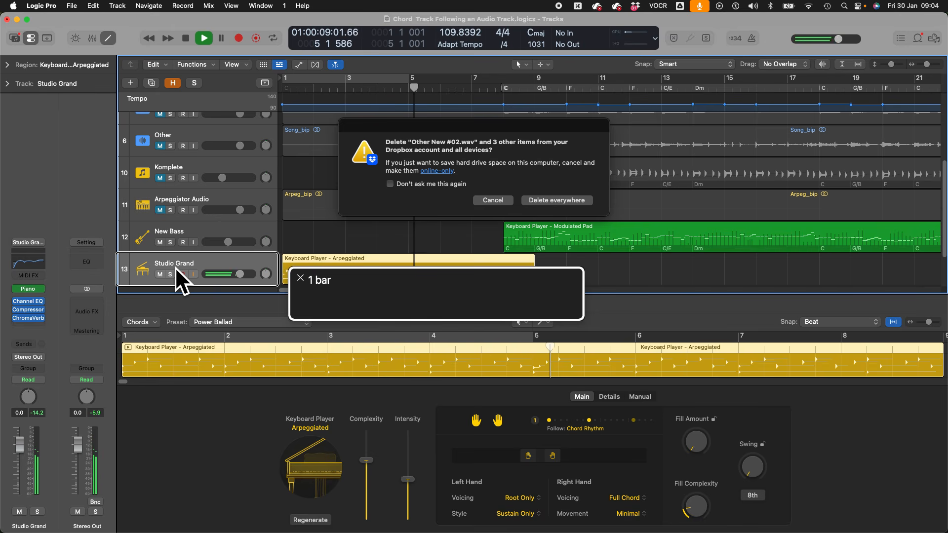
key(space)
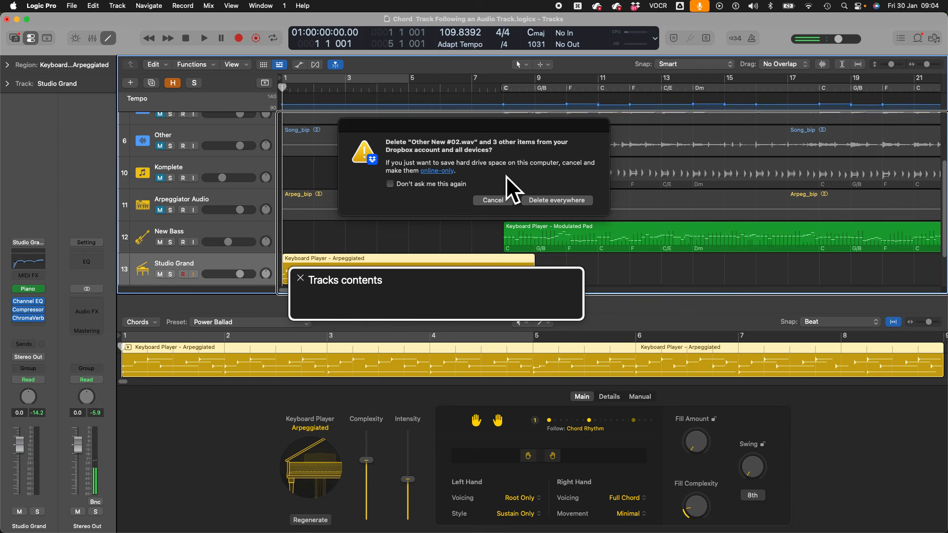
Move the VoiceOver cursor to the Keyboard Player - Arpeggiated region on track 13 in the Tracks contents
key(ctrl+alt+shift+Down)
key(ctrl+alt+End)
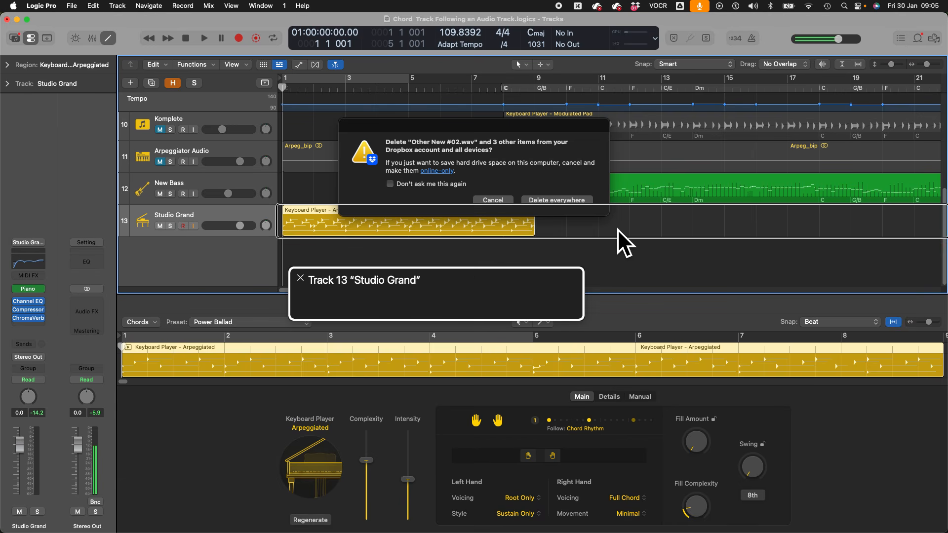
key(ctrl+alt+Right)
key(ctrl+alt+Left)
key(ctrl+alt+shift+Down)
key(ctrl+alt+Right)
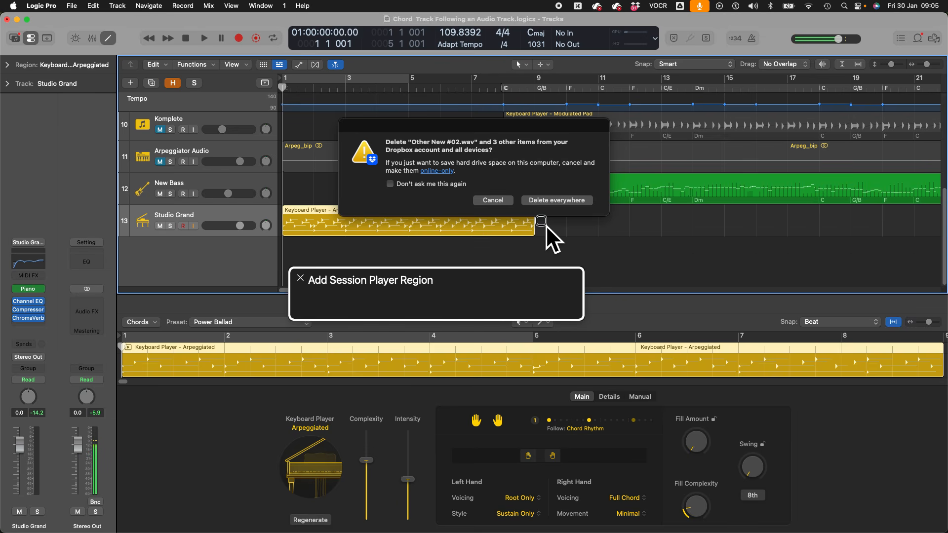
key(ctrl+alt+Left)
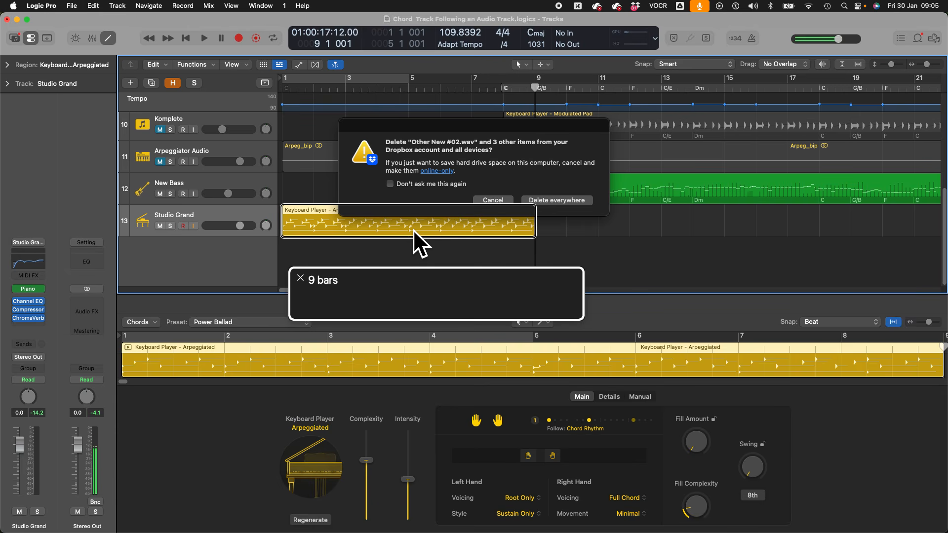
Lengthen the Keyboard Player - Arpeggiated region to beyond bar 121 and return the playhead to bar 1
key(Return)
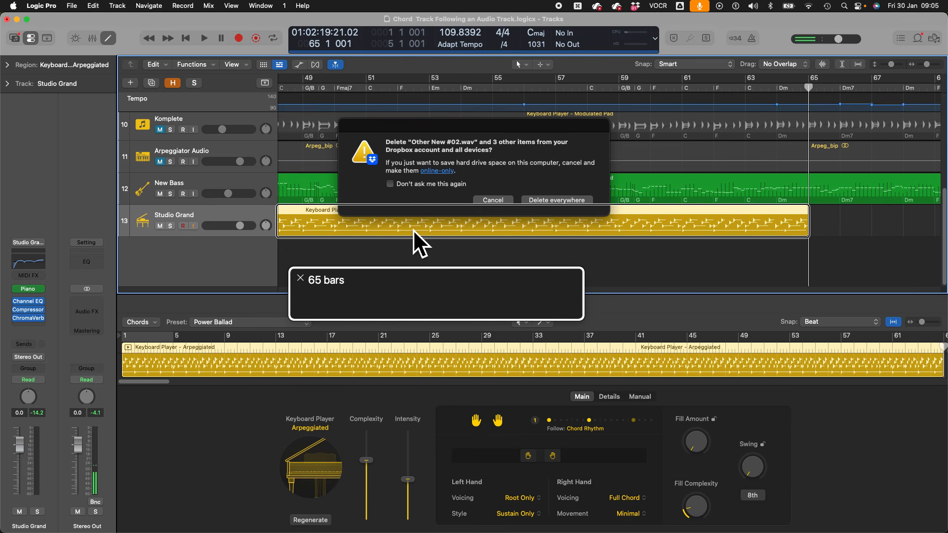
key(Return)
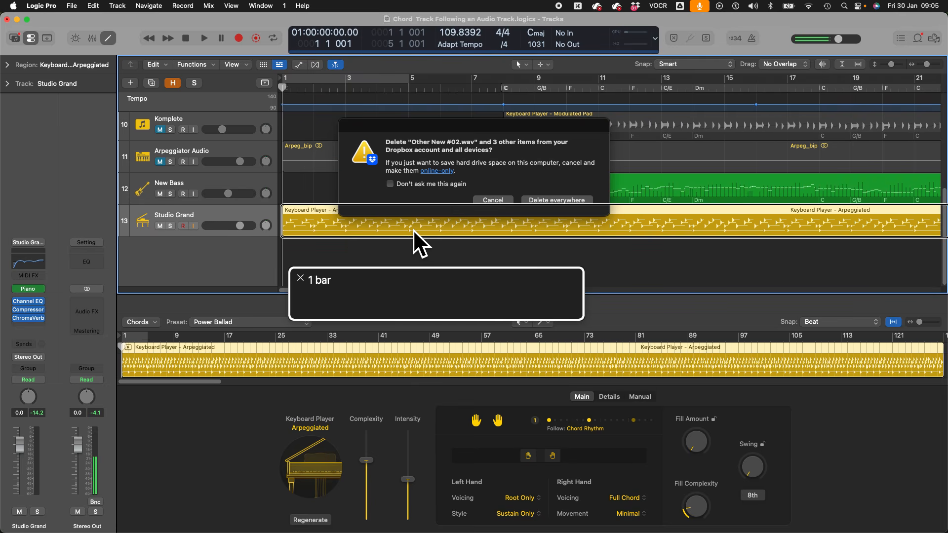
key(Return)
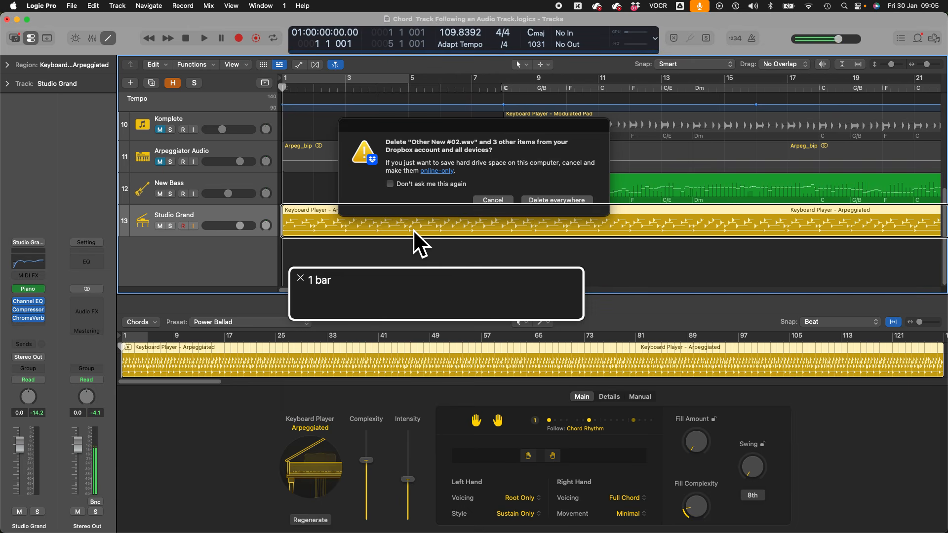
Apply the chords from the Chord track to the Keyboard Player - Arpeggiated region and play the song
right_click(413, 230)
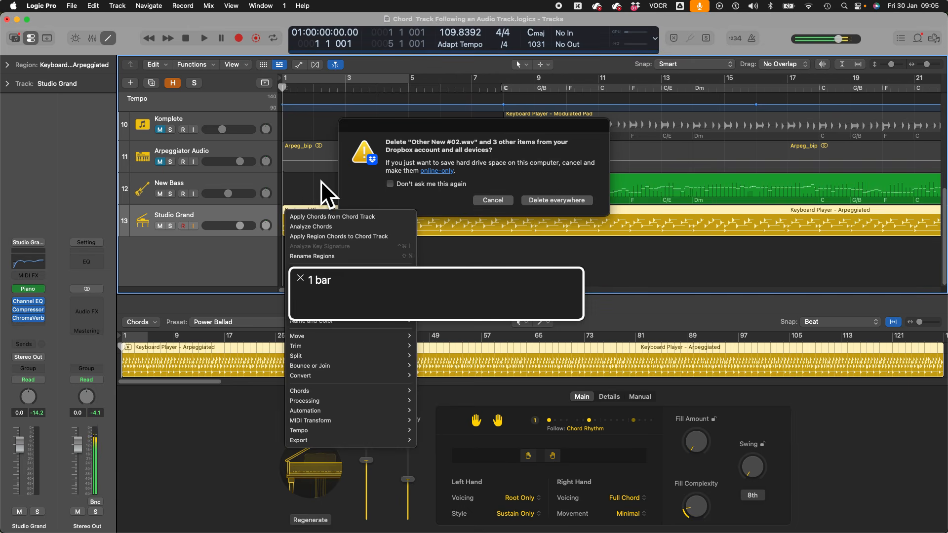
click(355, 222)
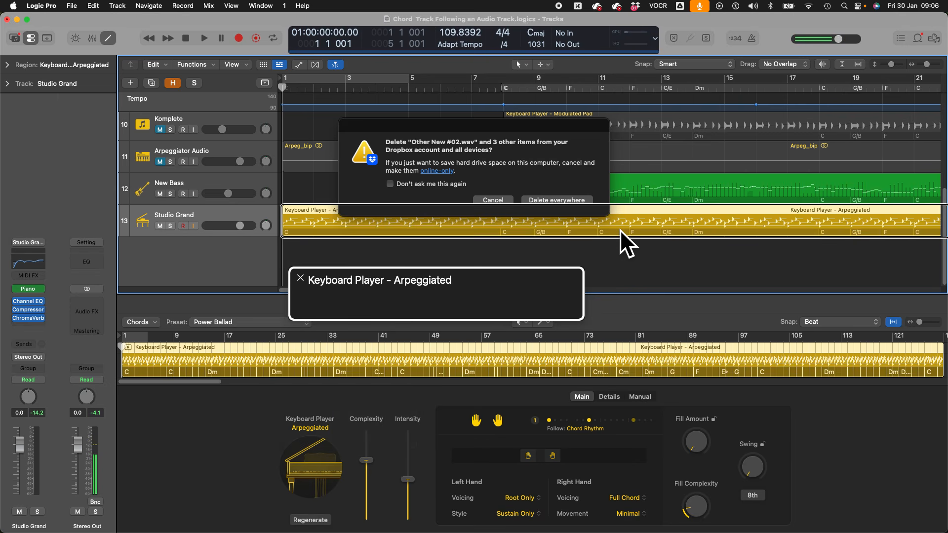
key(space)
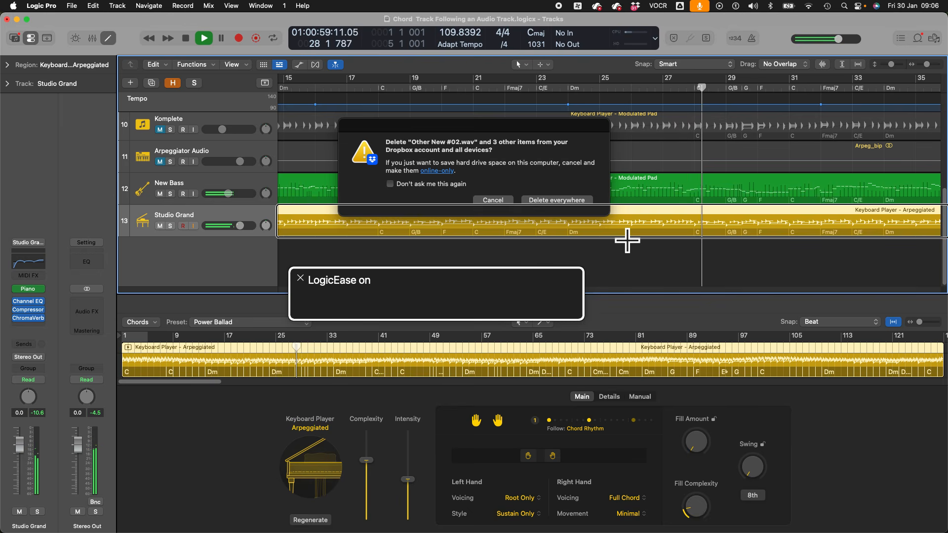
Lower the Studio Grand track's fader to -6.0 dB and mute the track
key(Down)
key(Down)
key(Down)
key(Down)
key(Down)
key(Down)
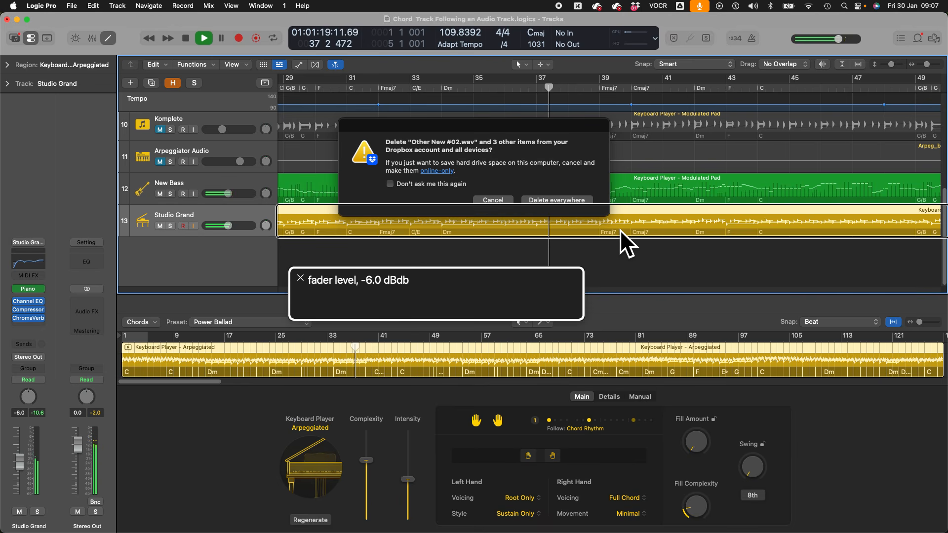
key(m)
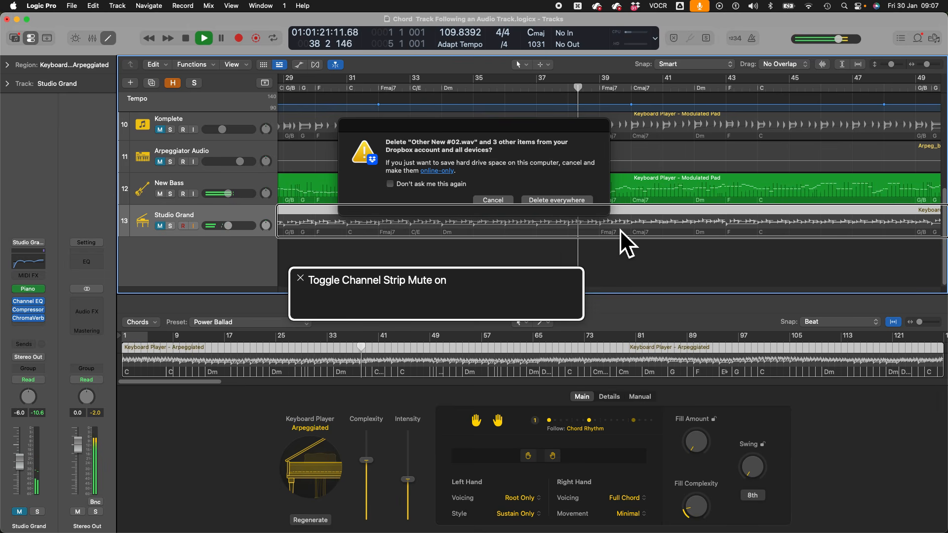
Move the VoiceOver cursor from the Tracks contents to the Tracks header and select track 12, New Bass
key(ctrl+alt+shift+Up)
key(ctrl+alt+shift+Up)
key(ctrl+alt+shift+Up)
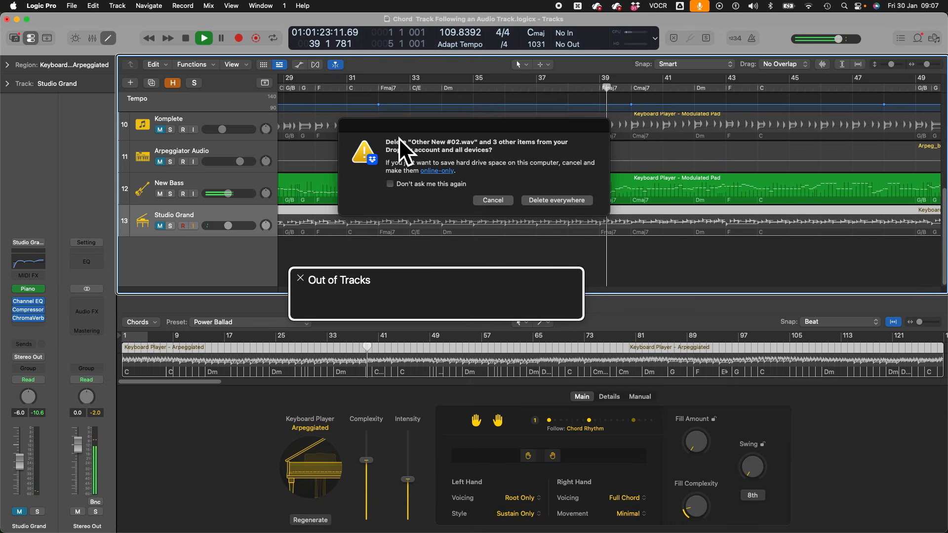
key(ctrl+alt+Right)
key(ctrl+alt+Left)
key(ctrl+alt+shift+Down)
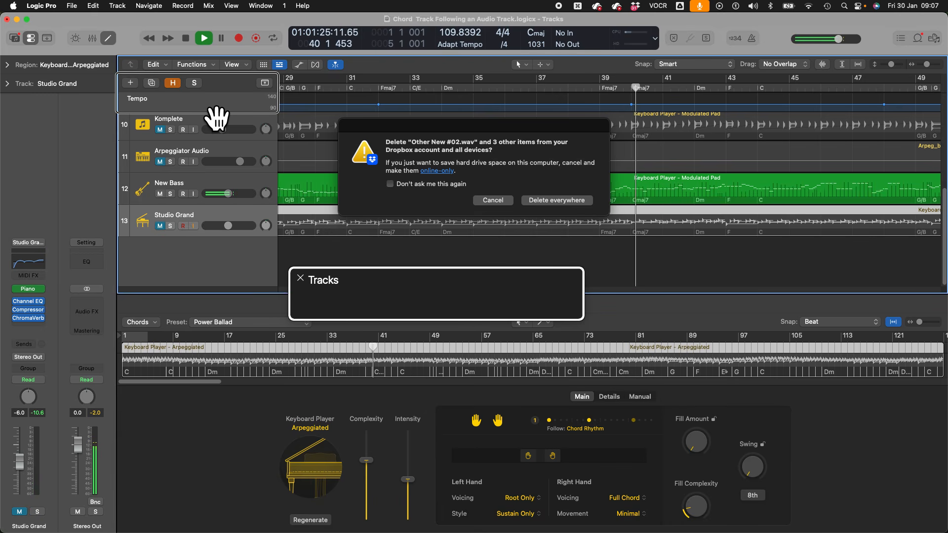
key(ctrl+alt+shift+Down)
key(ctrl+alt+shift+Down)
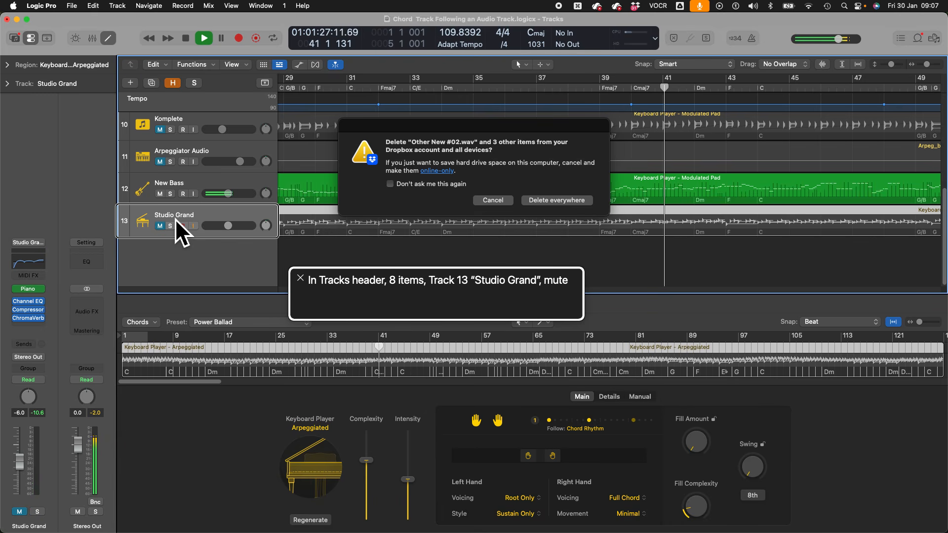
key(ctrl+alt+Left)
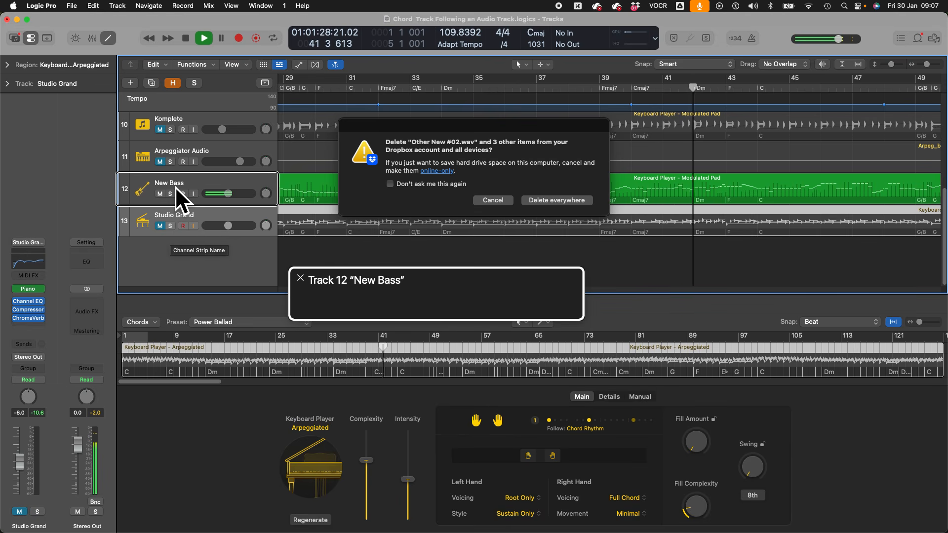
key(ctrl+alt+space)
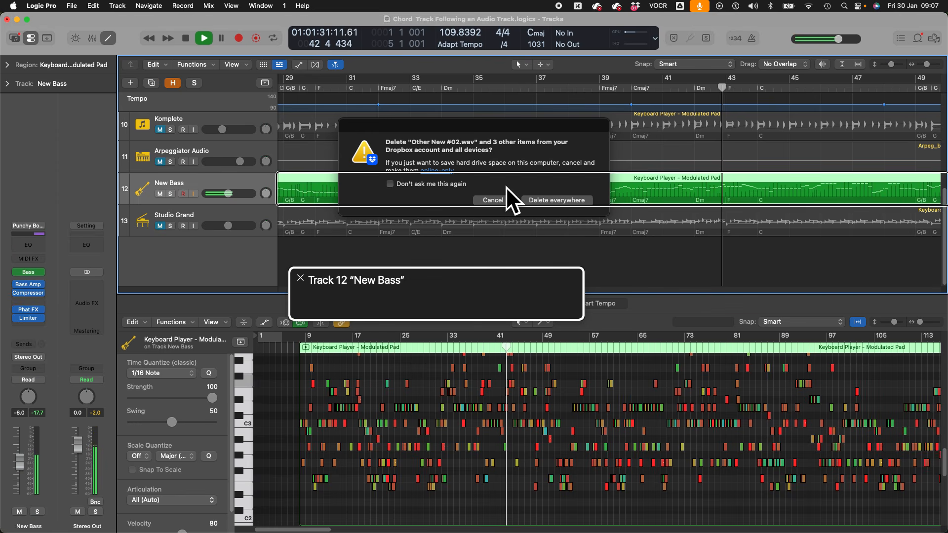
Try to unmute the Arpeggiator Audio track above New Bass while the song plays
key(ctrl+alt+Left)
key(m)
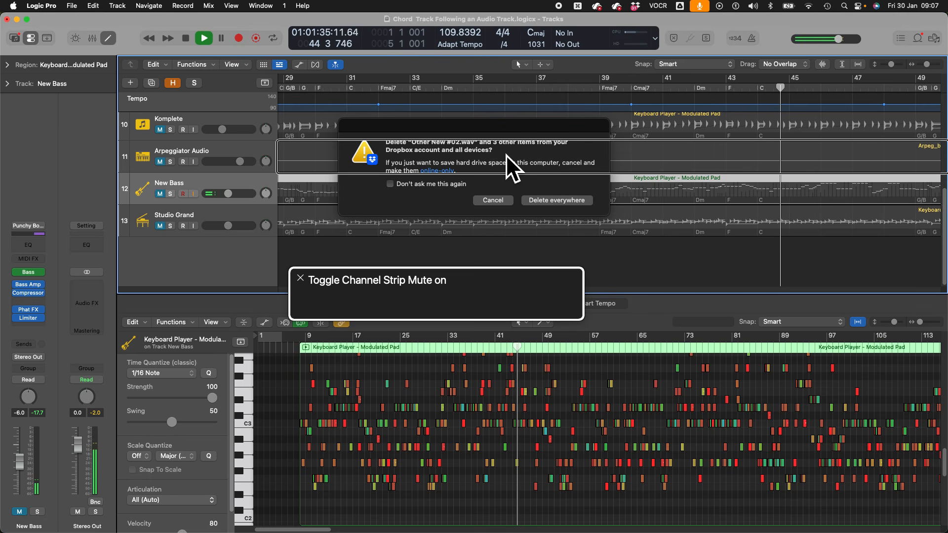
key(m)
key(ctrl+alt+Right)
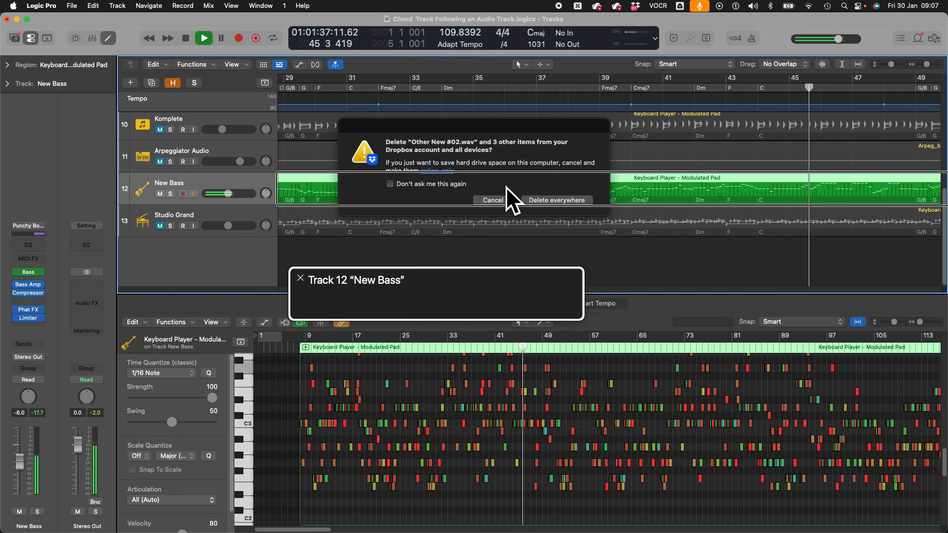
key(ctrl+alt+Right)
key(ctrl+alt+Left)
key(ctrl+alt+Left)
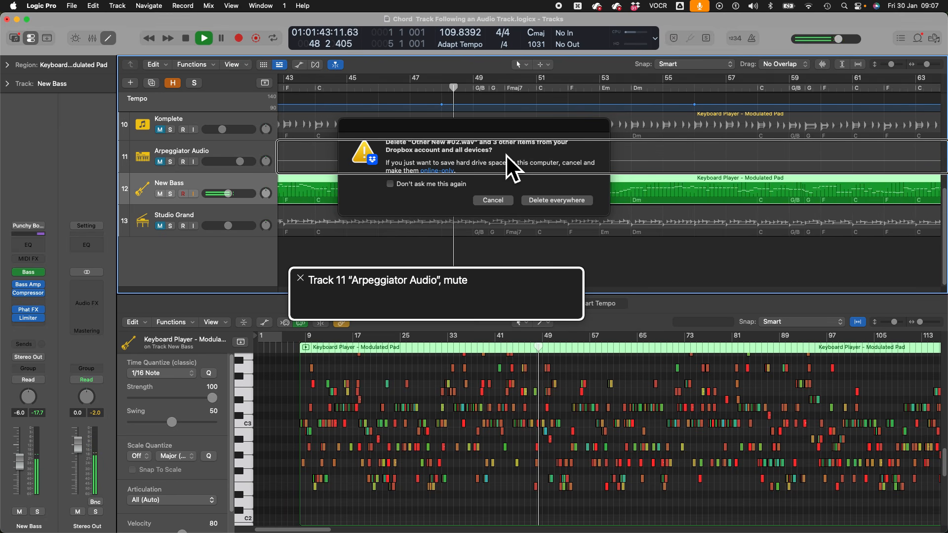
key(m)
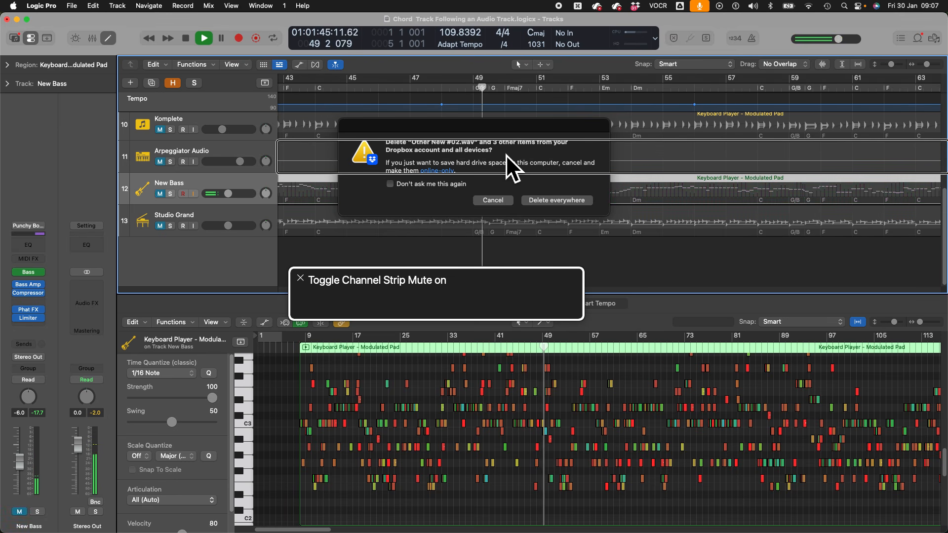
key(m)
Unmute the Komplete track and the Arpeggiator Audio track from the Tracks header
key(ctrl+alt+shift+Up)
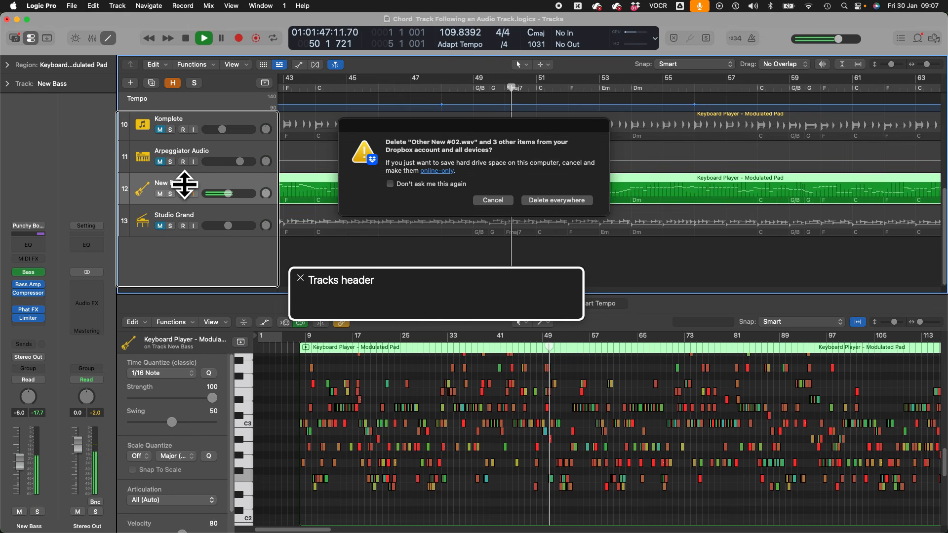
click(176, 218)
click(175, 187)
click(175, 155)
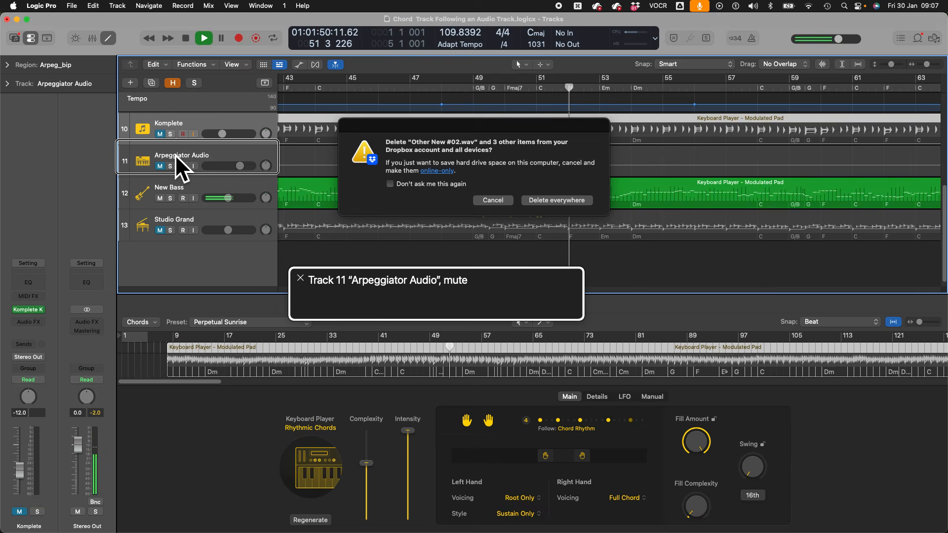
click(175, 127)
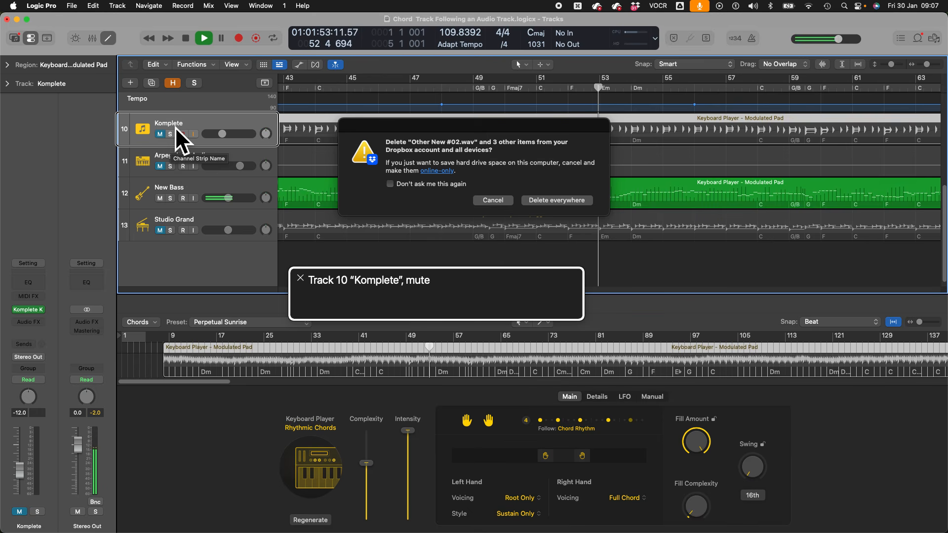
key(ctrl+m)
click(175, 160)
key(ctrl+m)
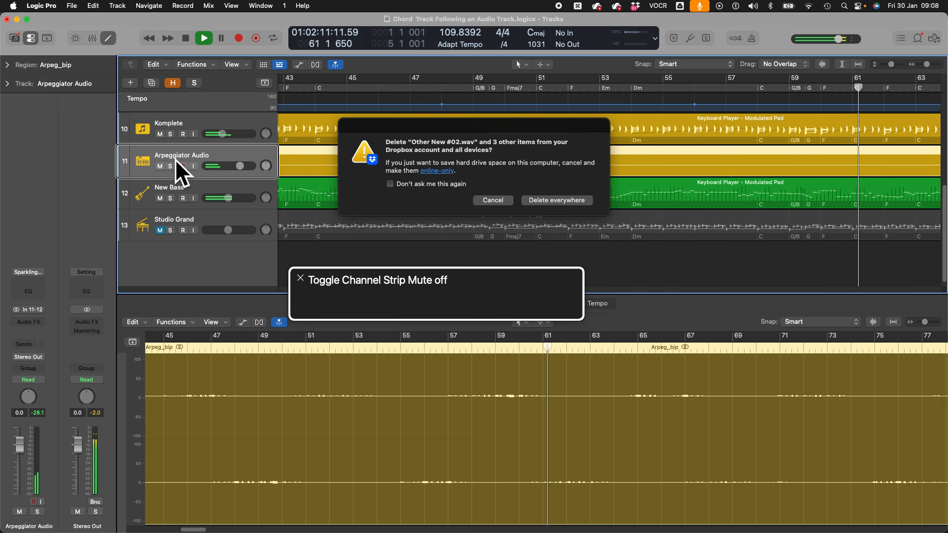
Select the Other New audio track and audition it with solo switched on and off
key(Up)
key(Up)
key(Up)
key(Up)
key(Up)
key(s)
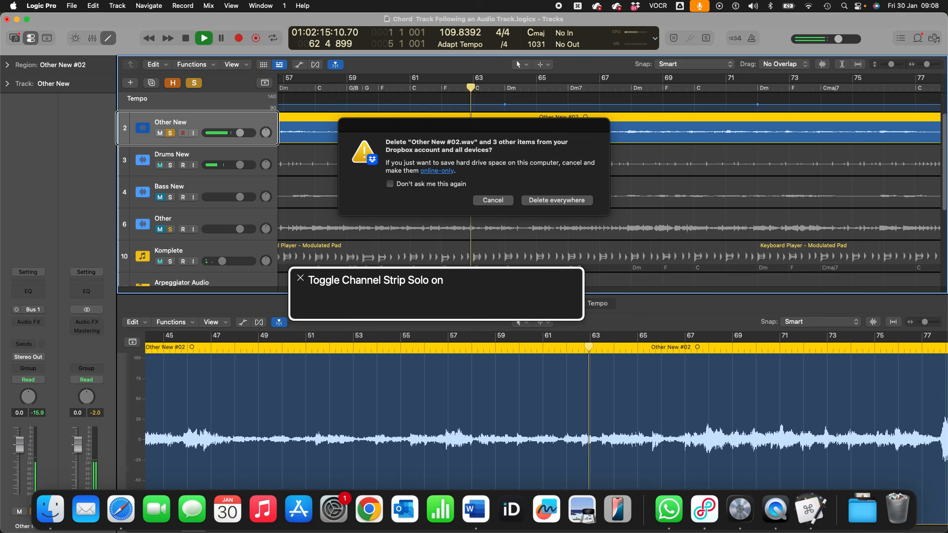
key(s)
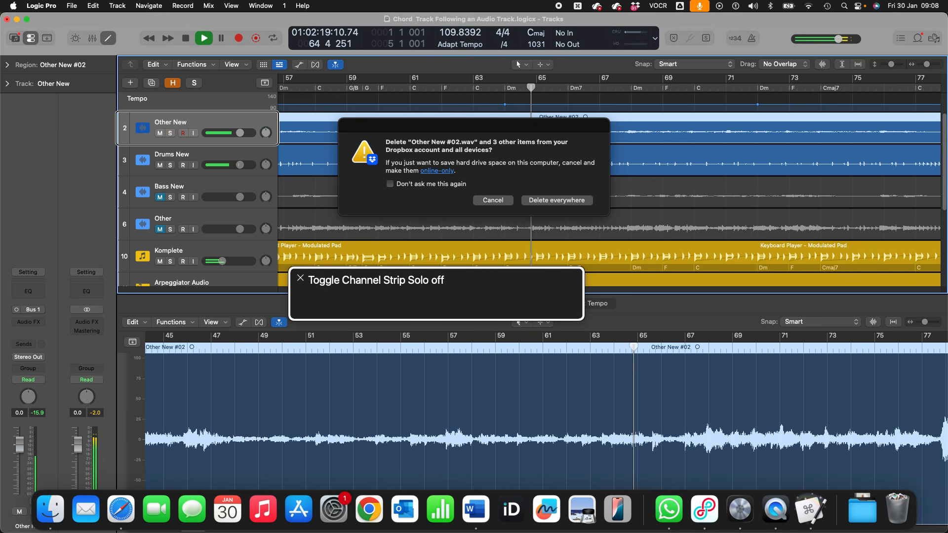
Select the New Bass track and audition it with solo switched on and off
key(Up)
key(Up)
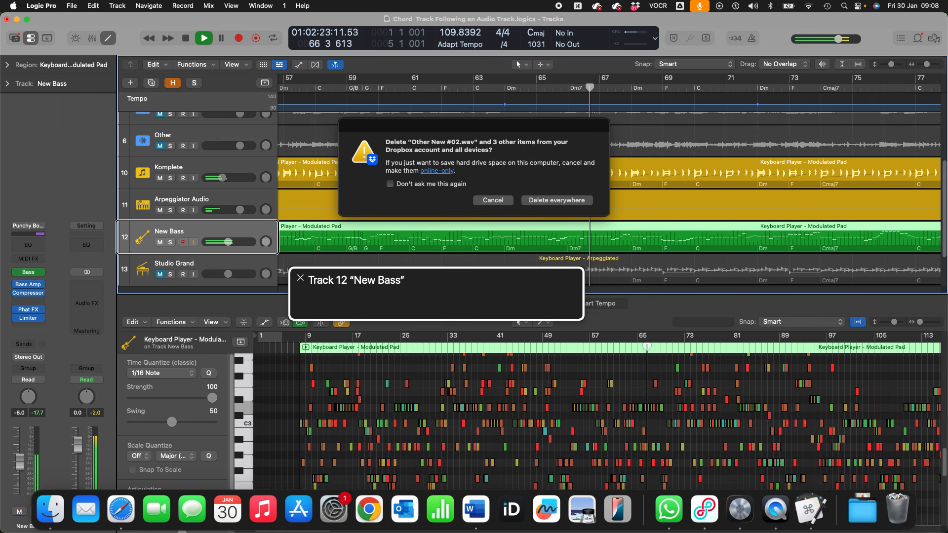
key(s)
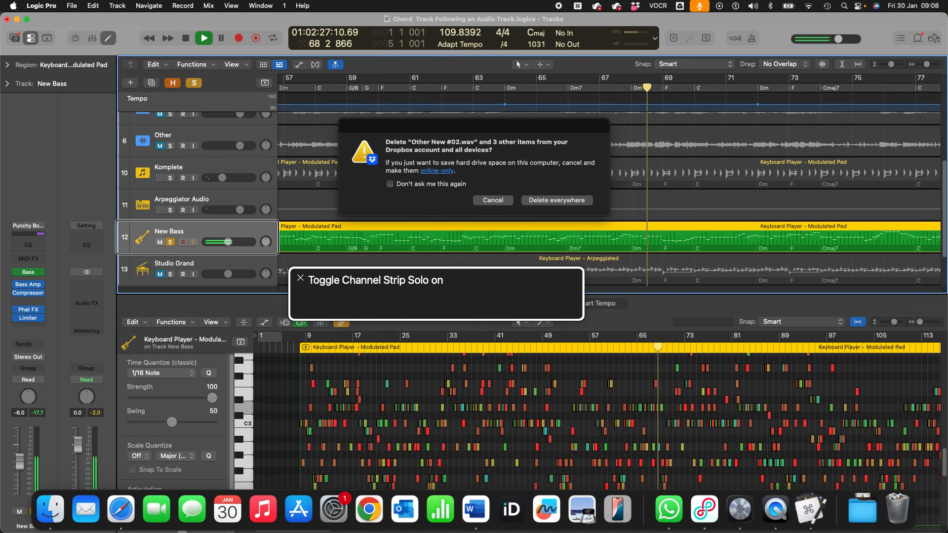
key(s)
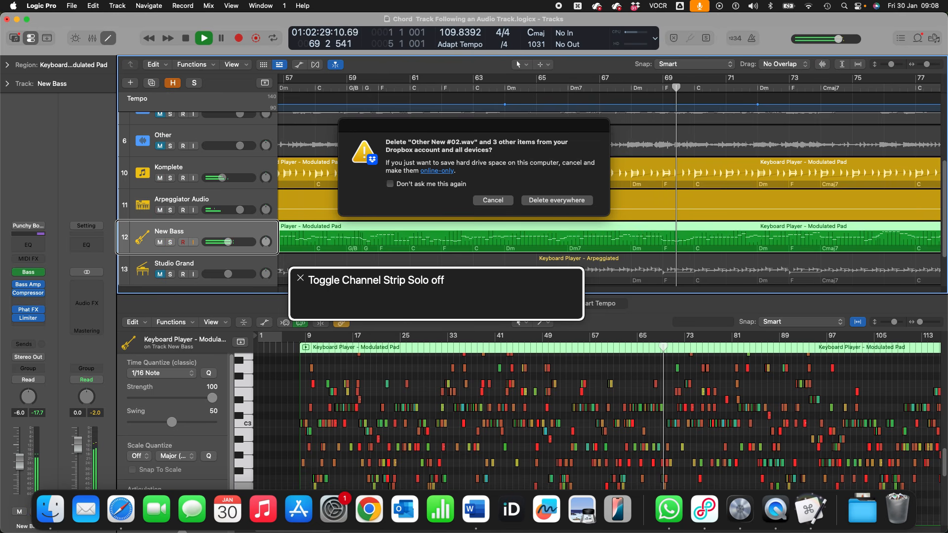
Mute the Arpeggiator Audio track and audition the Komplete track with solo repeatedly switched on and off
click(176, 204)
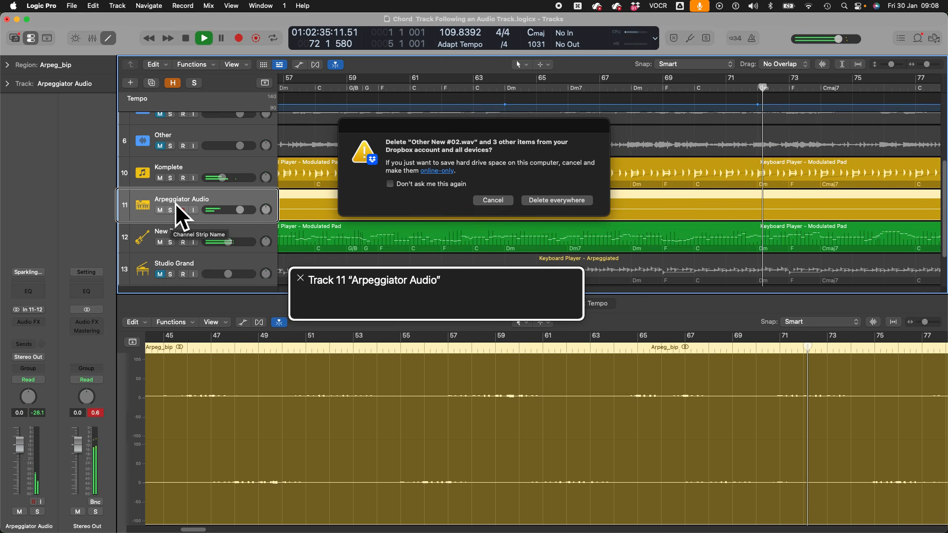
key(ctrl+m)
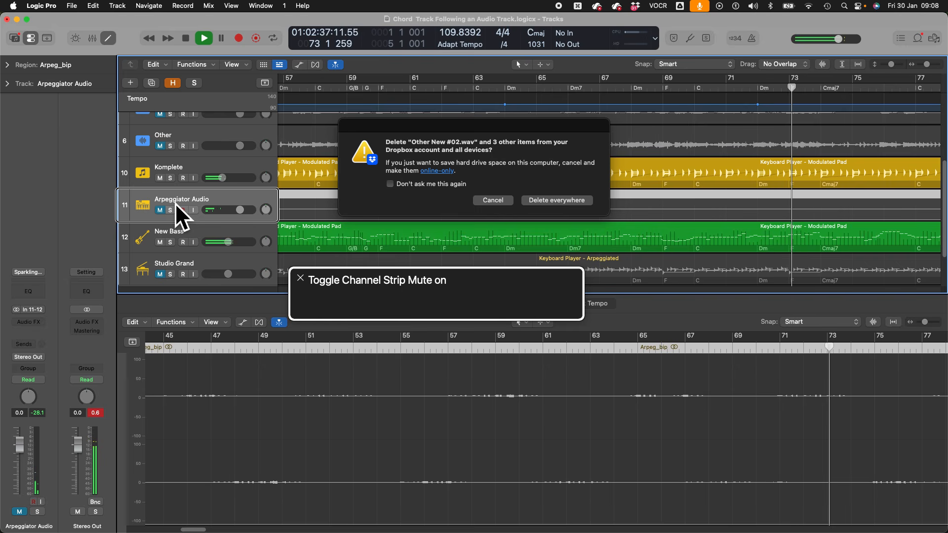
click(175, 171)
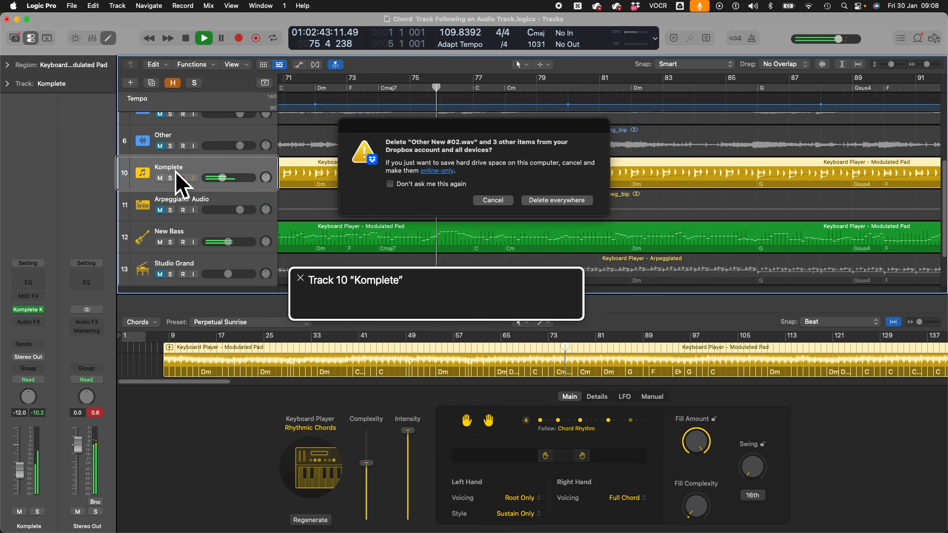
key(s)
key(s)
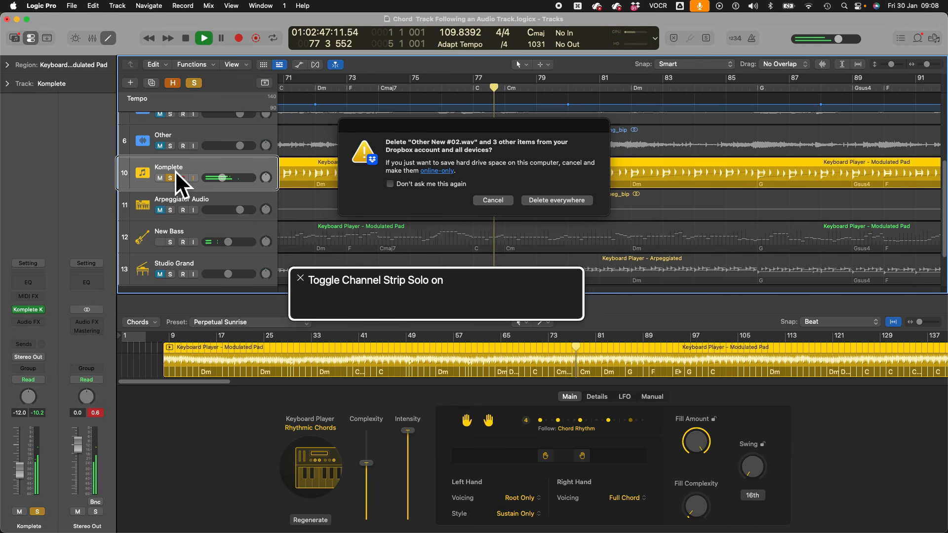
key(s)
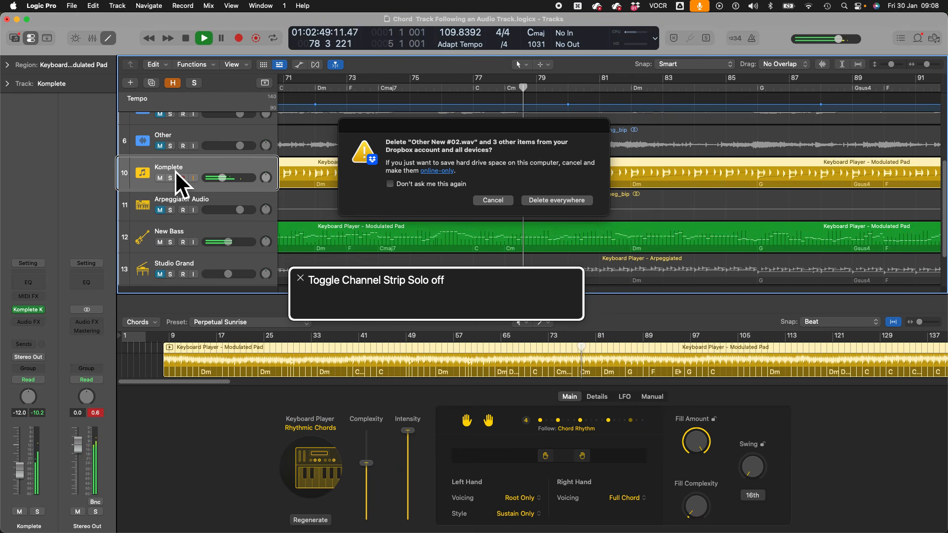
key(s)
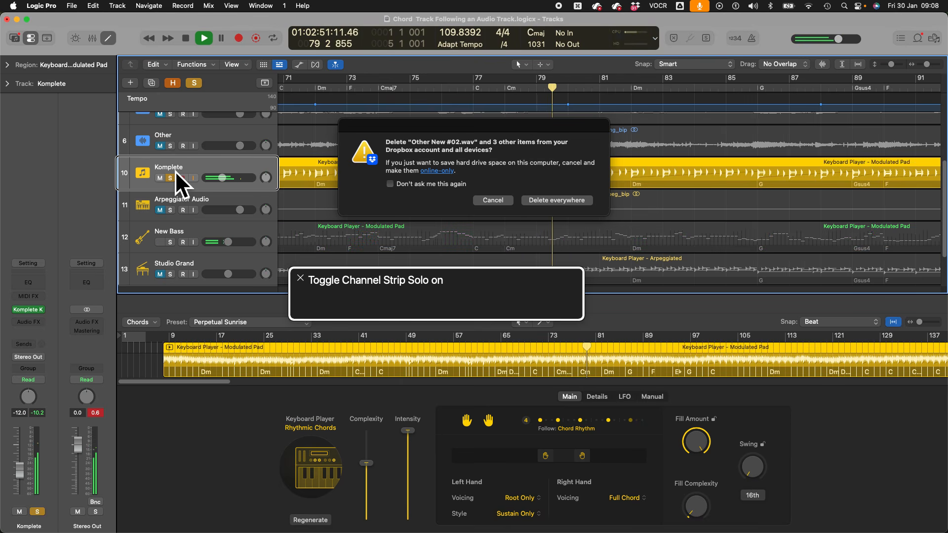
key(s)
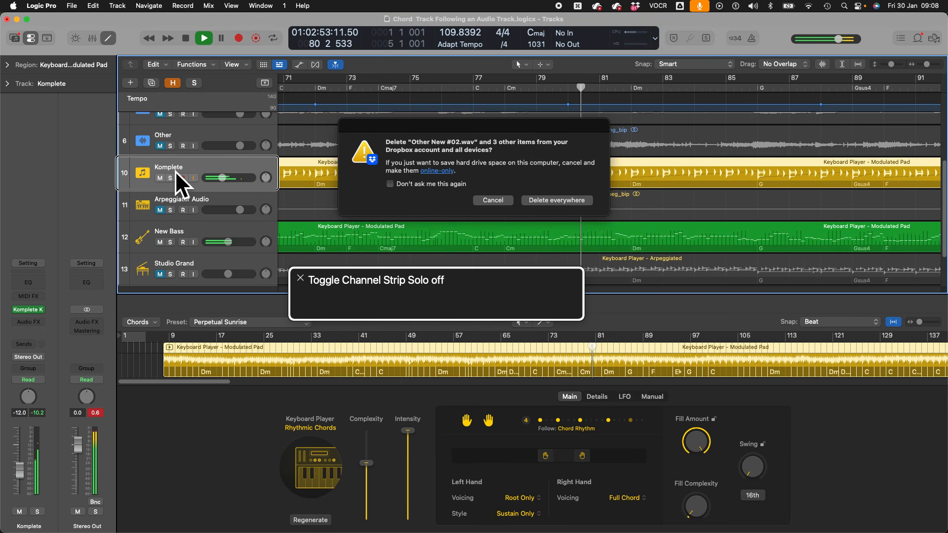
Audition the mix with Komplete muted, then turn both Komplete and Arpeggiator Audio back on
key(m)
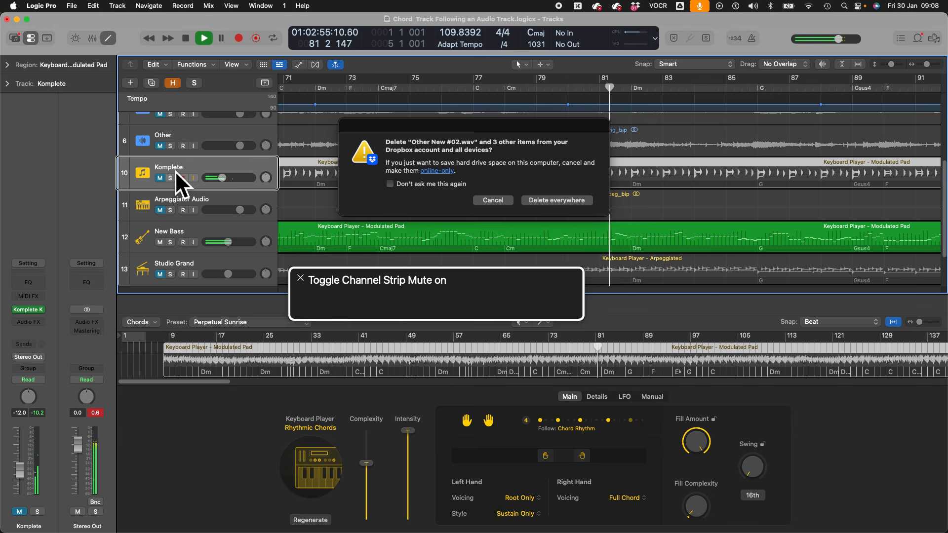
key(m)
click(175, 204)
key(m)
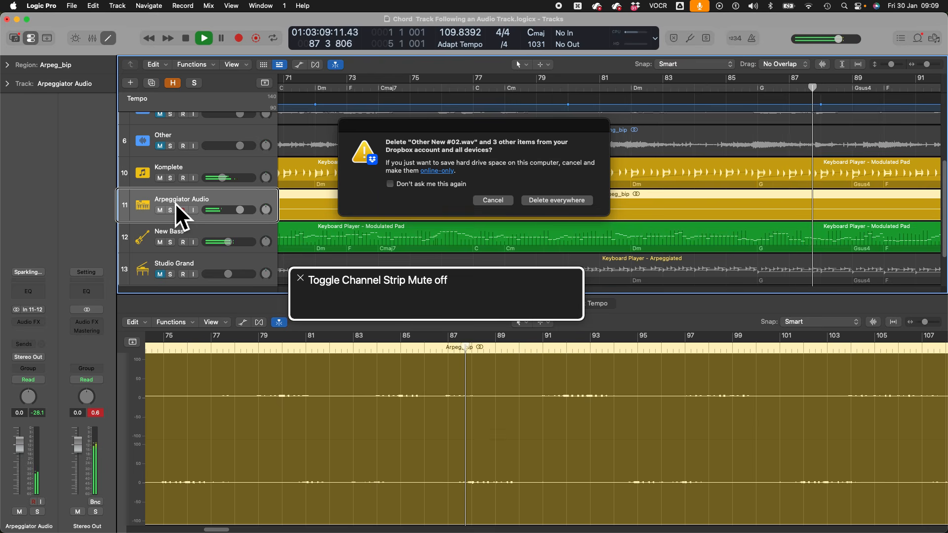
Audition the mix with Studio Grand unmuted, mute that track again and stop playback
click(176, 273)
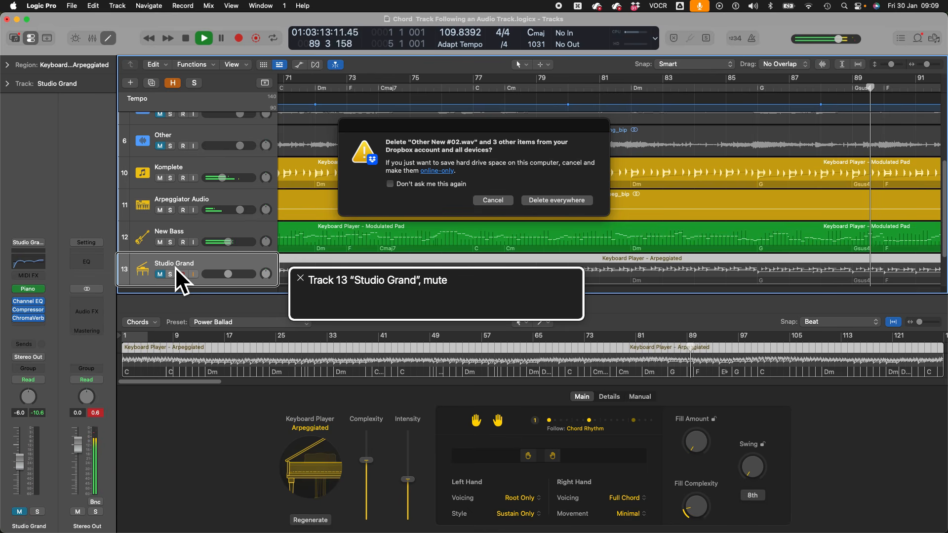
key(ctrl+m)
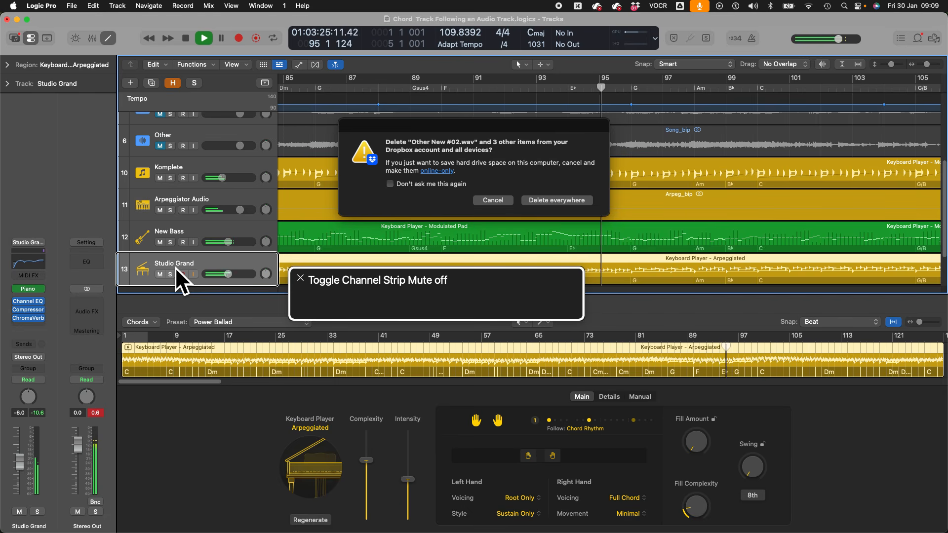
key(ctrl+m)
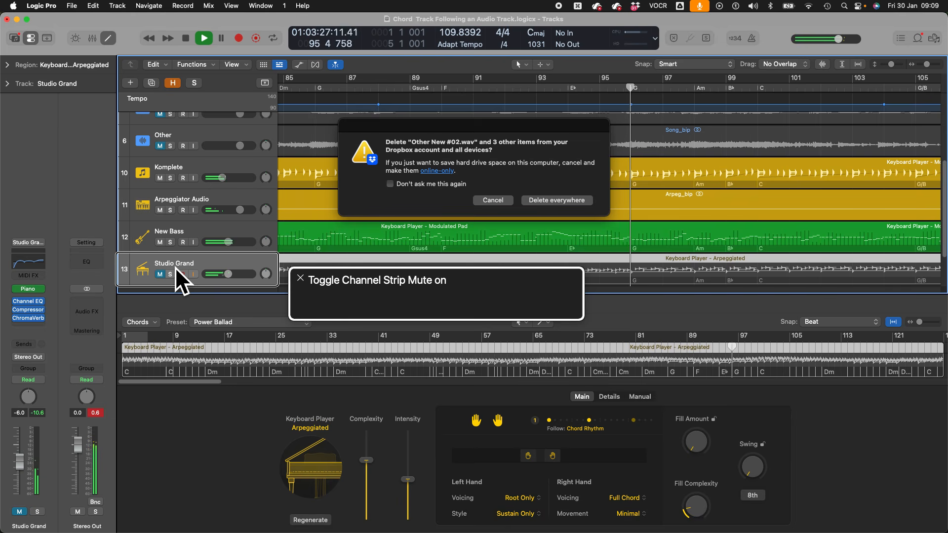
key(space)
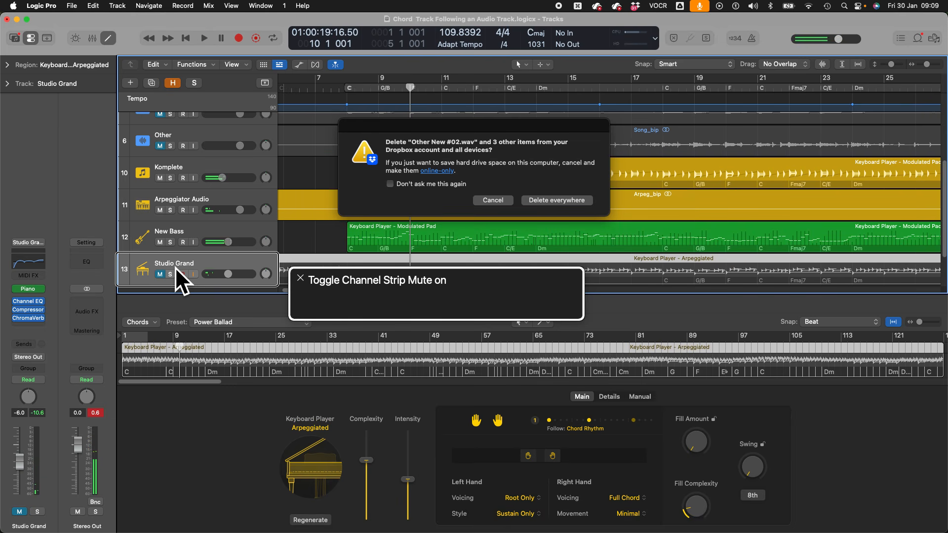